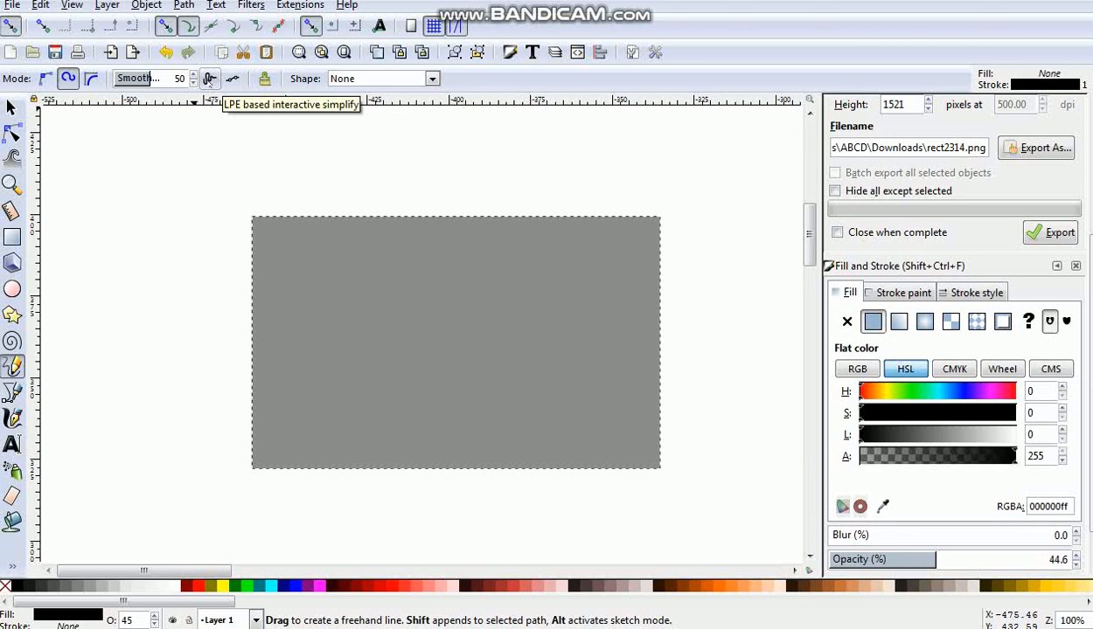
- Enable LPE-based interactive simplify and draw three wavy freehand lines diagonally across the gray rectangle, edge to edge
{"action": "left_click", "coordinate": [209, 79]}
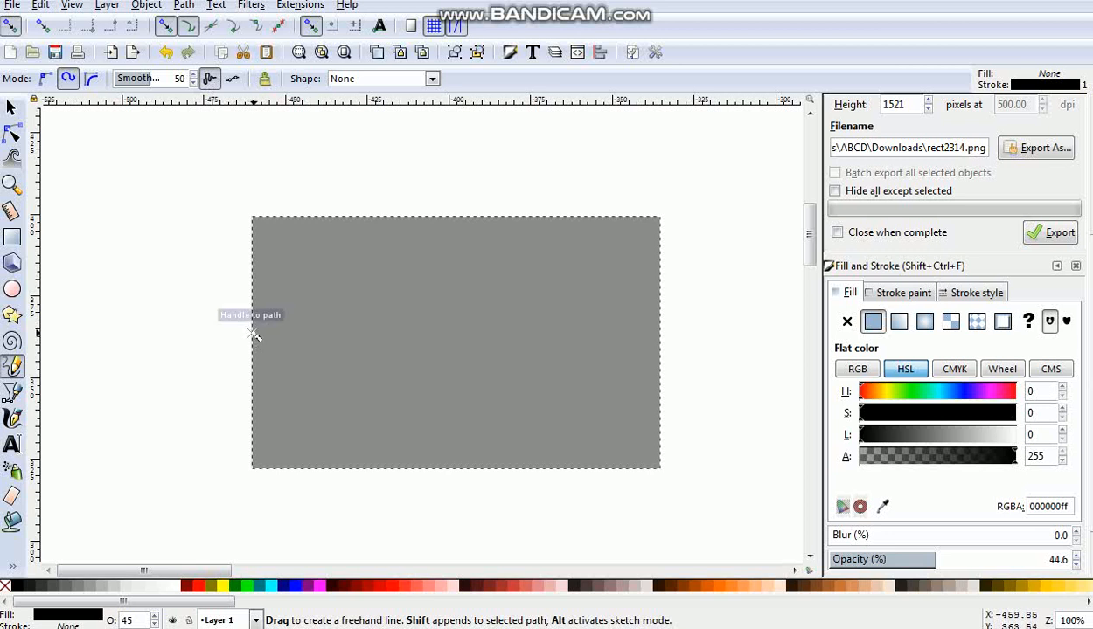
{"action": "mouse_move", "coordinate": [252, 334]}
{"action": "left_mouse_down"}
{"action": "mouse_move", "coordinate": [279, 335]}
{"action": "mouse_move", "coordinate": [279, 311]}
{"action": "mouse_move", "coordinate": [302, 300]}
{"action": "mouse_move", "coordinate": [331, 312]}
{"action": "mouse_move", "coordinate": [352, 261]}
{"action": "mouse_move", "coordinate": [401, 264]}
{"action": "mouse_move", "coordinate": [452, 228]}
{"action": "mouse_move", "coordinate": [497, 218]}
{"action": "left_mouse_up"}
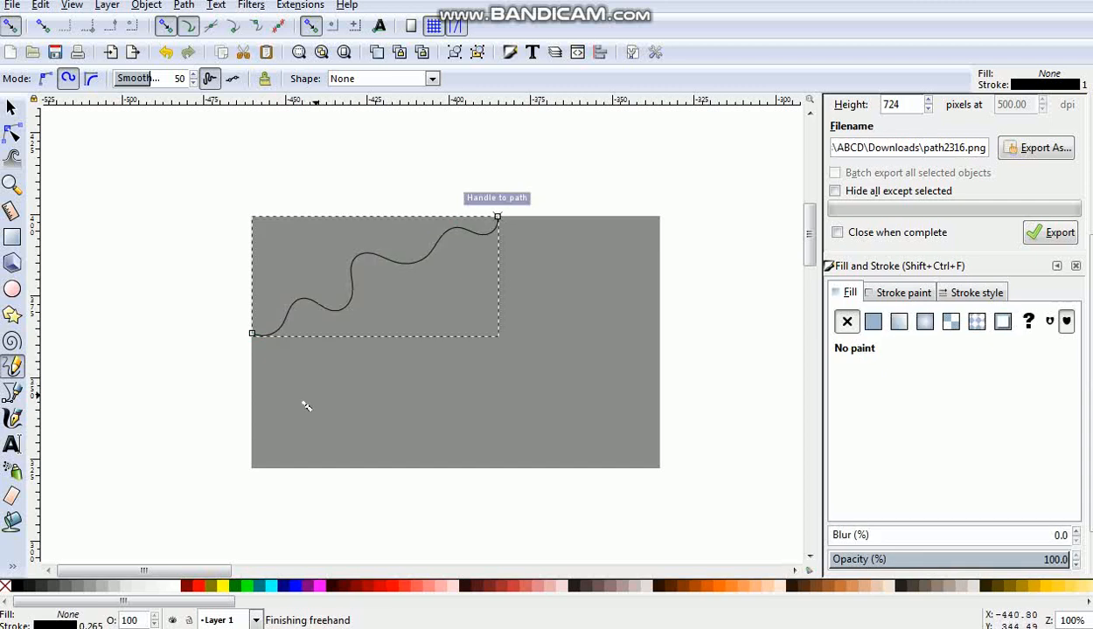
{"action": "left_click_drag", "start_coordinate": [254, 462], "coordinate": [267, 429]}
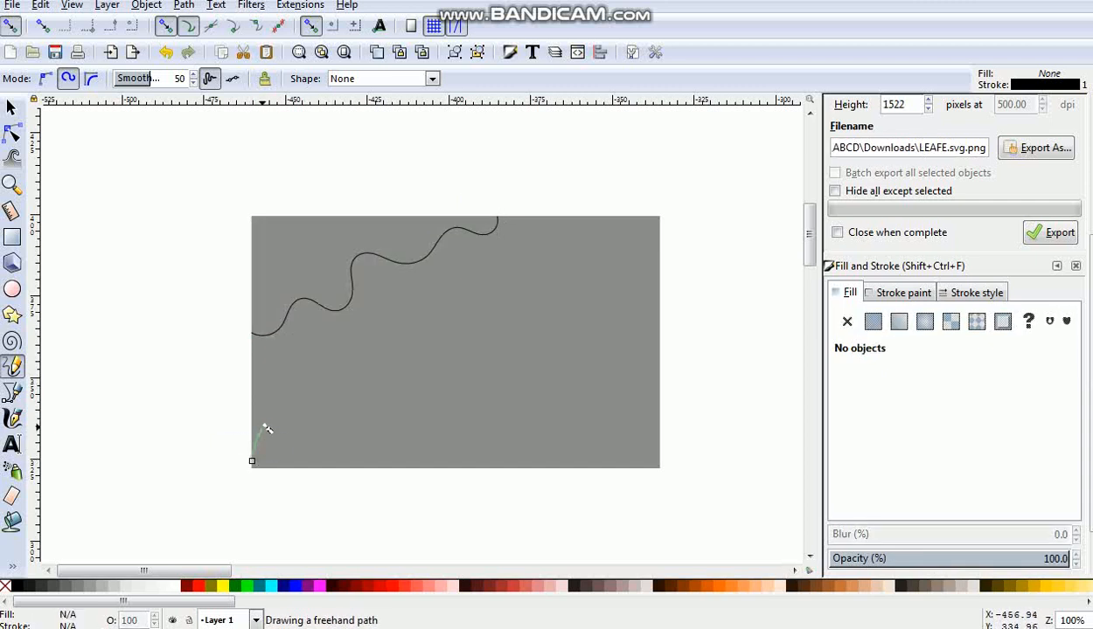
{"action": "mouse_move", "coordinate": [353, 399]}
{"action": "left_mouse_down"}
{"action": "mouse_move", "coordinate": [365, 357]}
{"action": "mouse_move", "coordinate": [491, 327]}
{"action": "mouse_move", "coordinate": [520, 285]}
{"action": "mouse_move", "coordinate": [584, 281]}
{"action": "mouse_move", "coordinate": [613, 217]}
{"action": "left_mouse_up"}
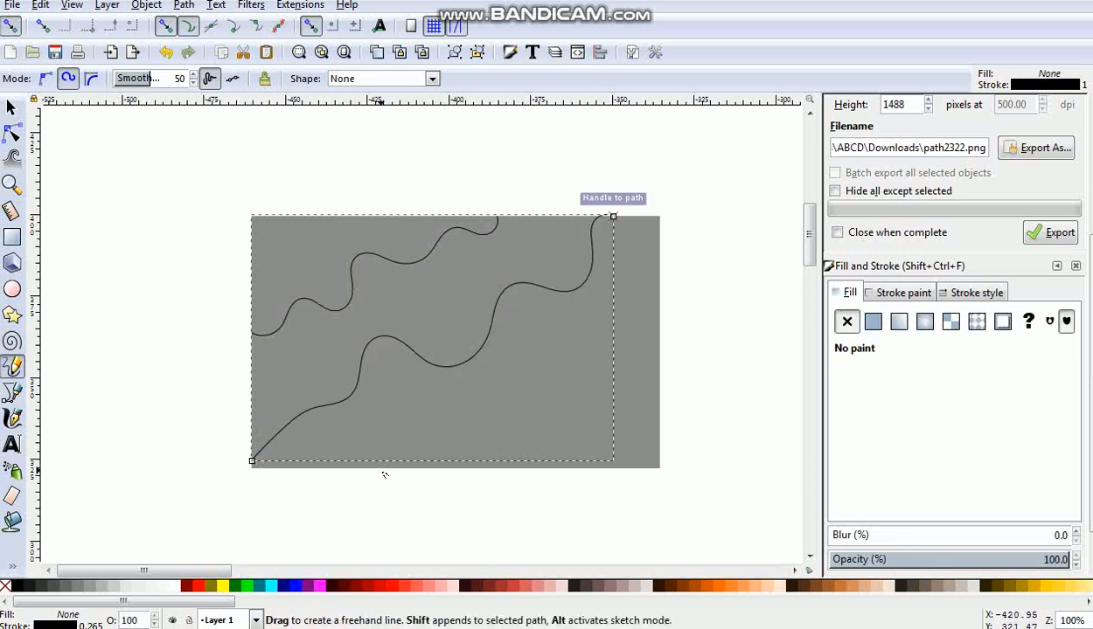
{"action": "mouse_move", "coordinate": [381, 468]}
{"action": "left_mouse_down"}
{"action": "mouse_move", "coordinate": [399, 427]}
{"action": "mouse_move", "coordinate": [448, 443]}
{"action": "mouse_move", "coordinate": [484, 392]}
{"action": "mouse_move", "coordinate": [572, 376]}
{"action": "mouse_move", "coordinate": [581, 353]}
{"action": "mouse_move", "coordinate": [631, 364]}
{"action": "mouse_move", "coordinate": [662, 334]}
{"action": "left_mouse_up"}
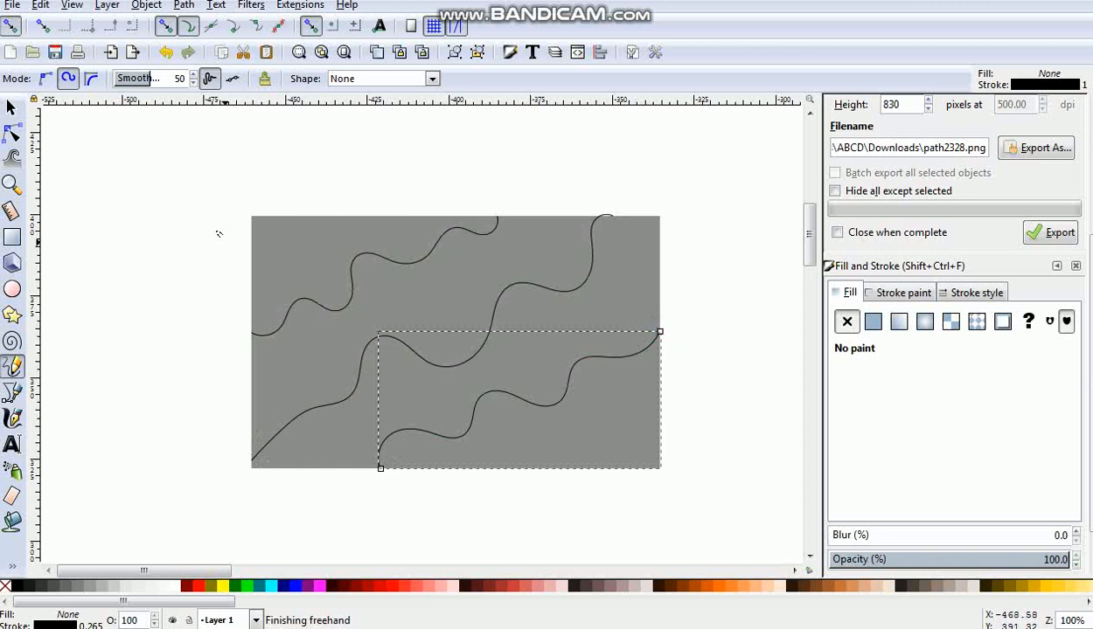
- Duplicate the upper-left wavy line and use it with the rectangle in a Division to split off the corner
{"action": "left_click", "coordinate": [12, 107]}
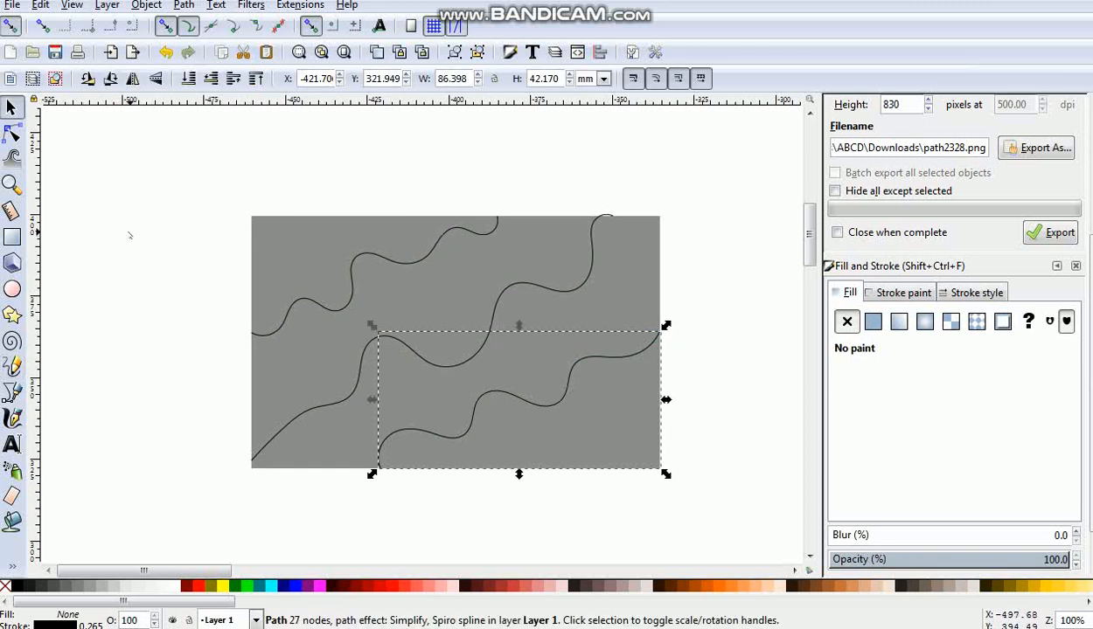
{"action": "left_click", "coordinate": [130, 235]}
{"action": "left_click", "coordinate": [284, 331]}
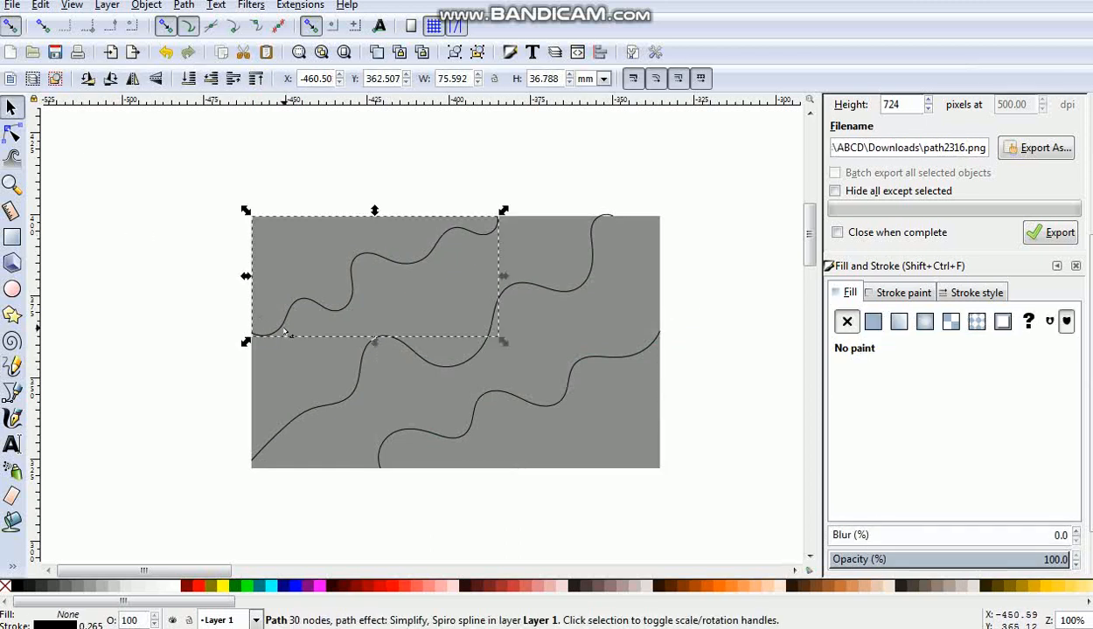
{"action": "key", "text": "ctrl+d"}
{"action": "key", "text": "shift"}
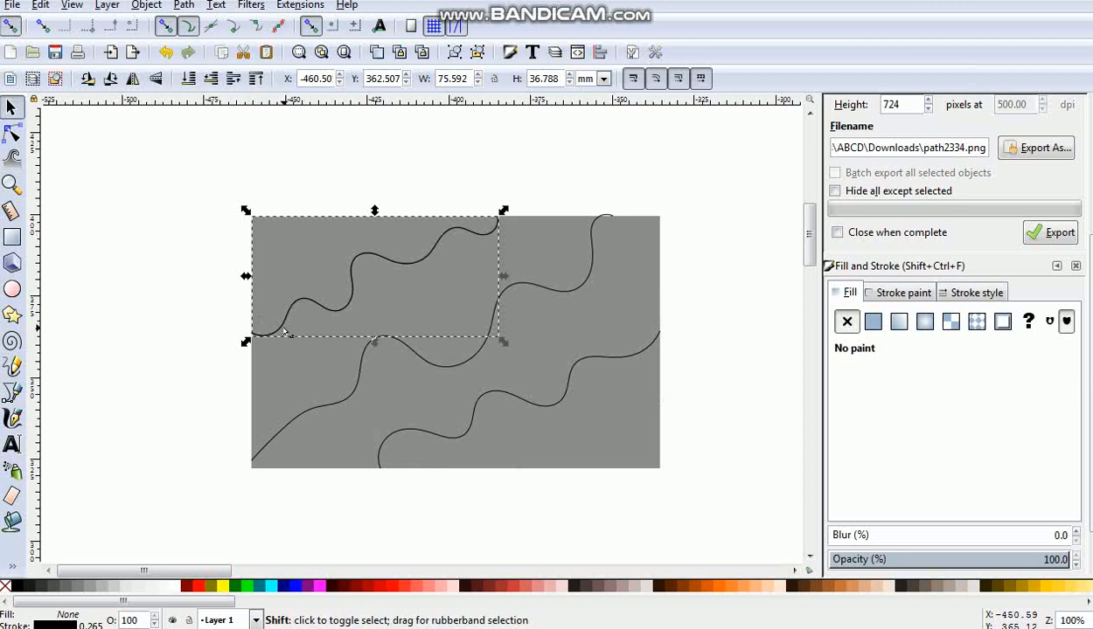
{"action": "left_click", "coordinate": [284, 394], "text": "shift"}
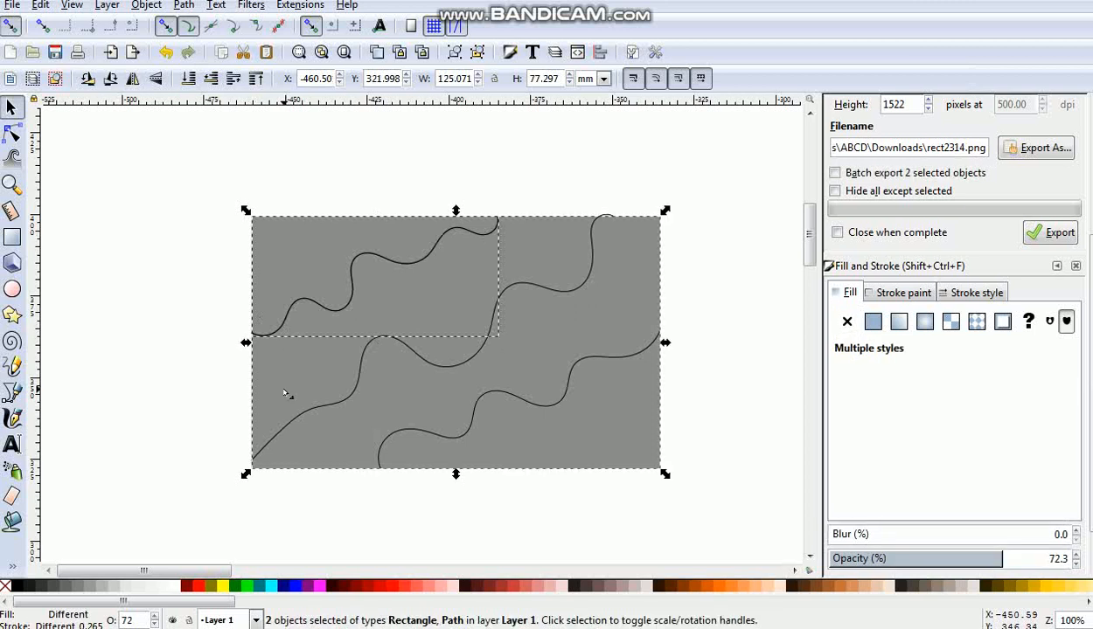
{"action": "left_click", "coordinate": [184, 4]}
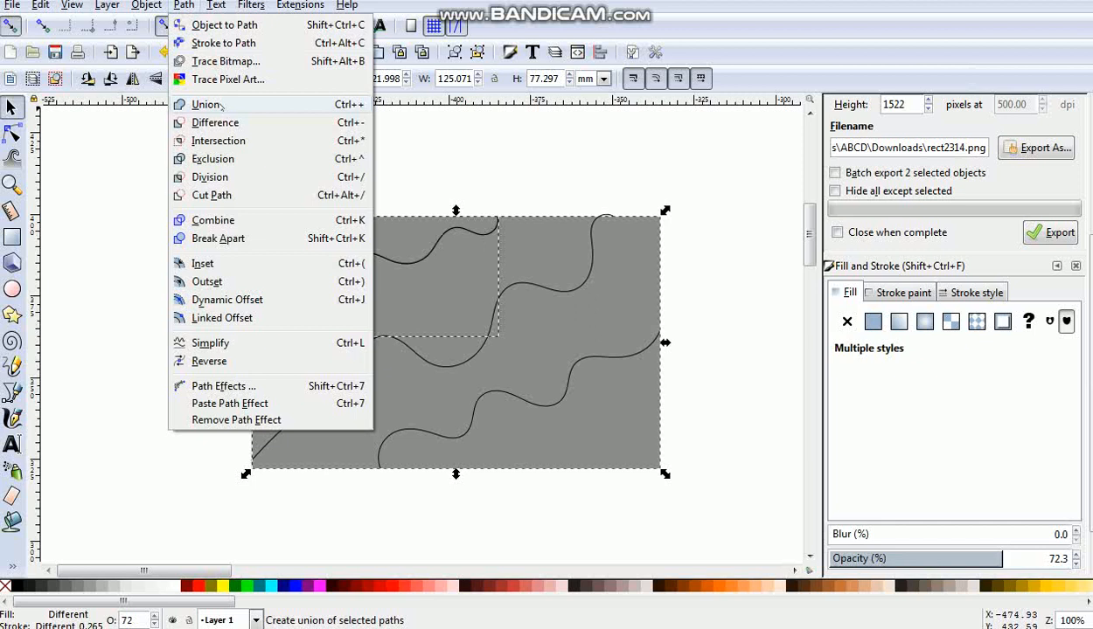
{"action": "left_click", "coordinate": [224, 177]}
{"action": "left_click", "coordinate": [239, 315]}
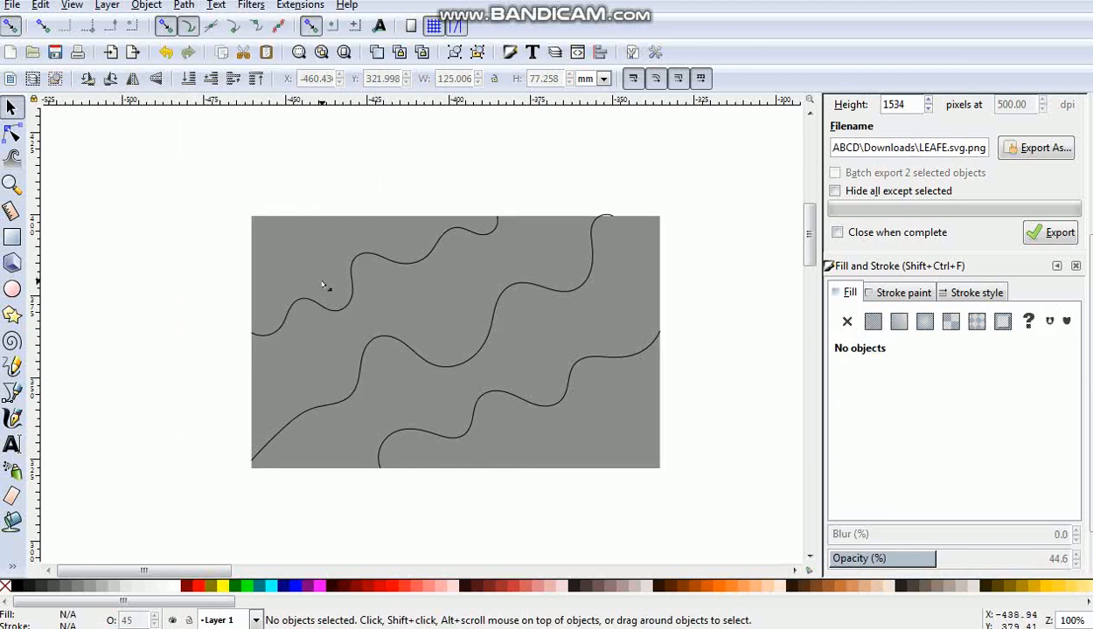
- Try moving the cut upper-left piece away from the rectangle, and undo the move
{"action": "left_click", "coordinate": [334, 307]}
{"action": "left_click_drag", "start_coordinate": [353, 270], "coordinate": [300, 230]}
{"action": "key", "text": "ctrl+z"}
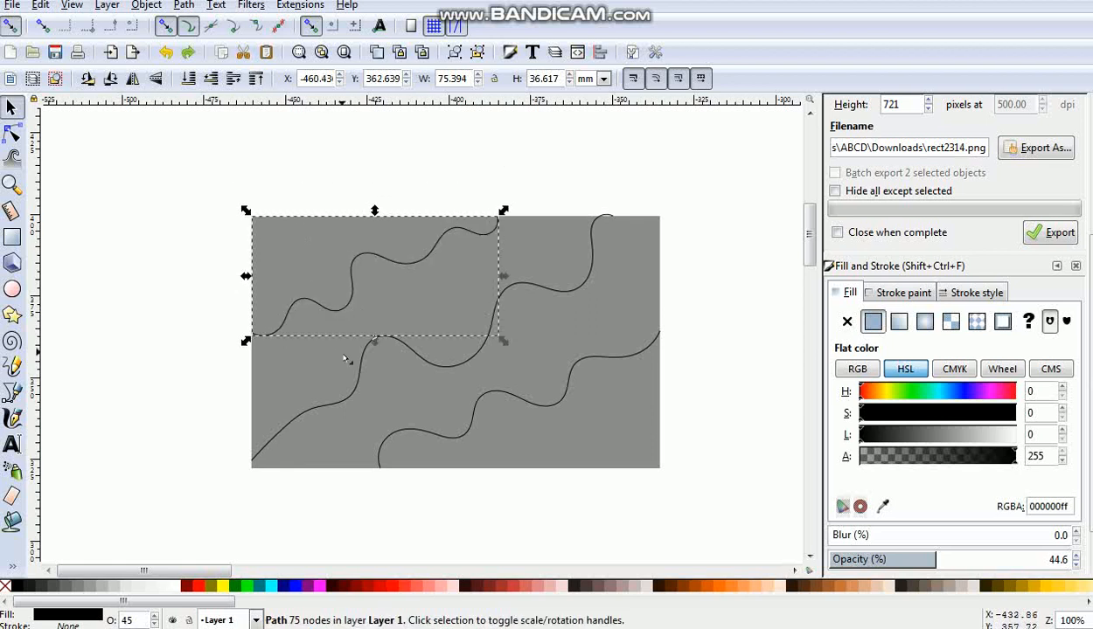
- Duplicate the middle wavy line and split the remaining rectangle piece along it with Division
{"action": "left_click", "coordinate": [339, 355]}
{"action": "left_click", "coordinate": [358, 379]}
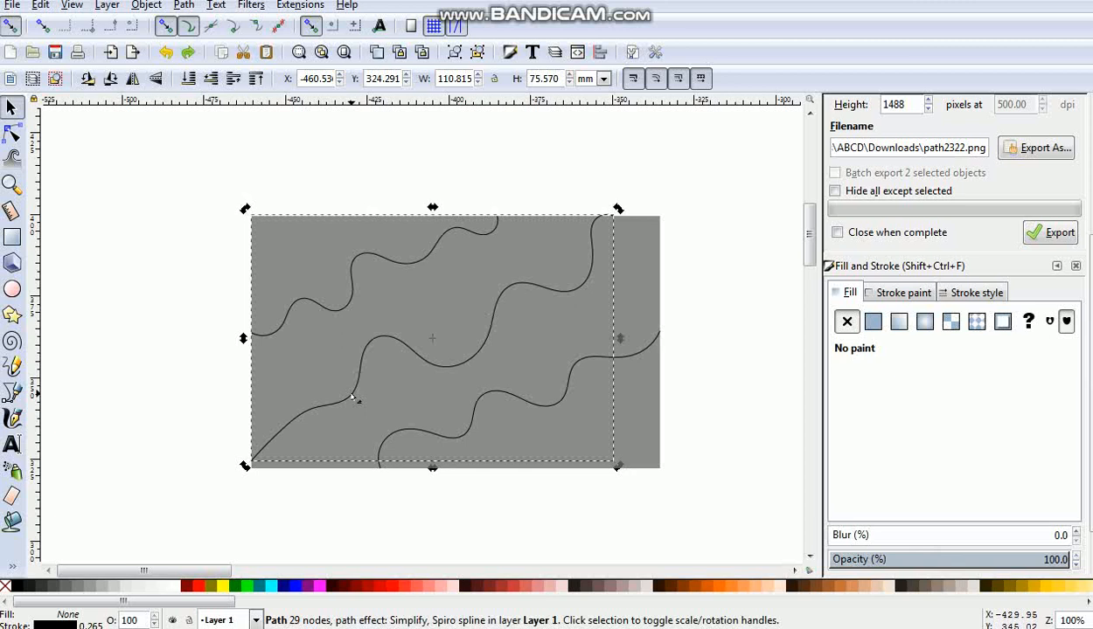
{"action": "left_click", "coordinate": [219, 398]}
{"action": "left_click", "coordinate": [335, 410]}
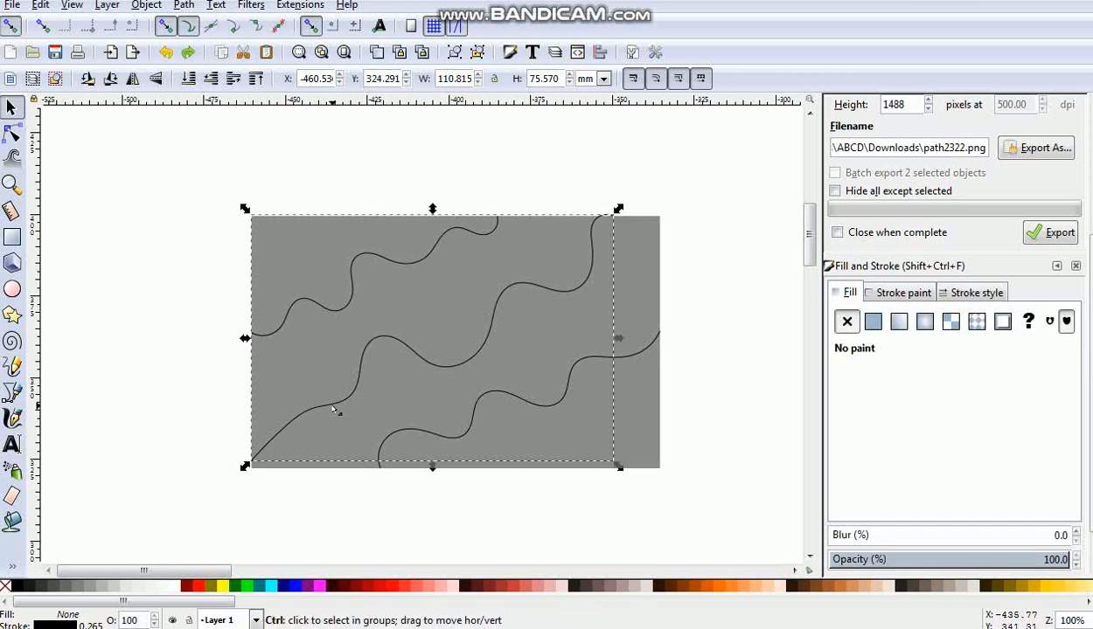
{"action": "key", "text": "ctrl+d"}
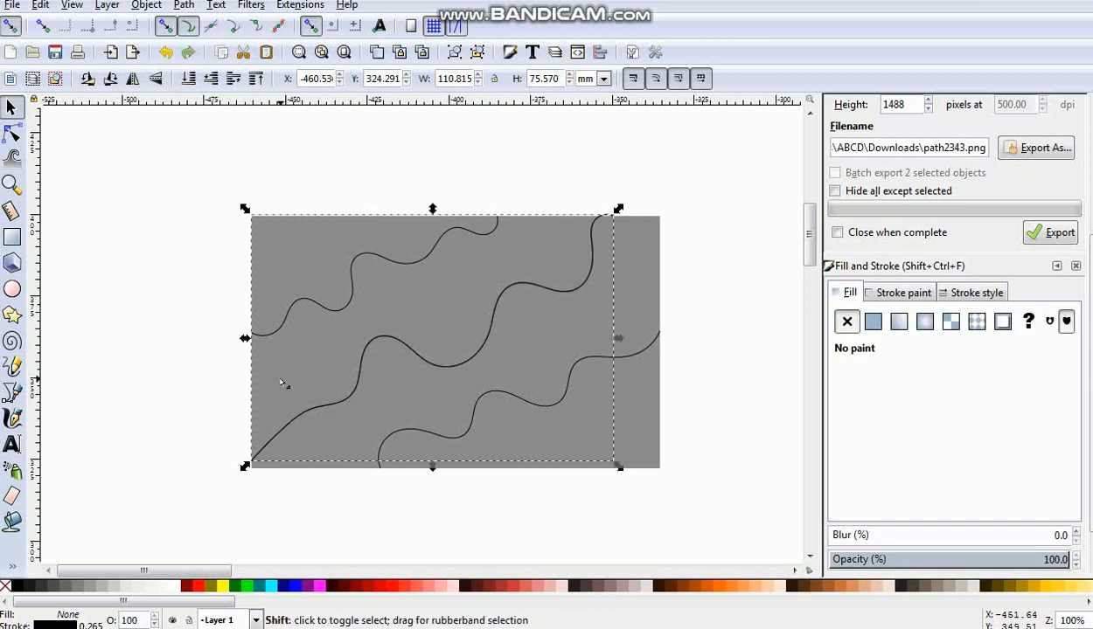
{"action": "left_click", "coordinate": [282, 383], "text": "shift"}
{"action": "left_click", "coordinate": [180, 7]}
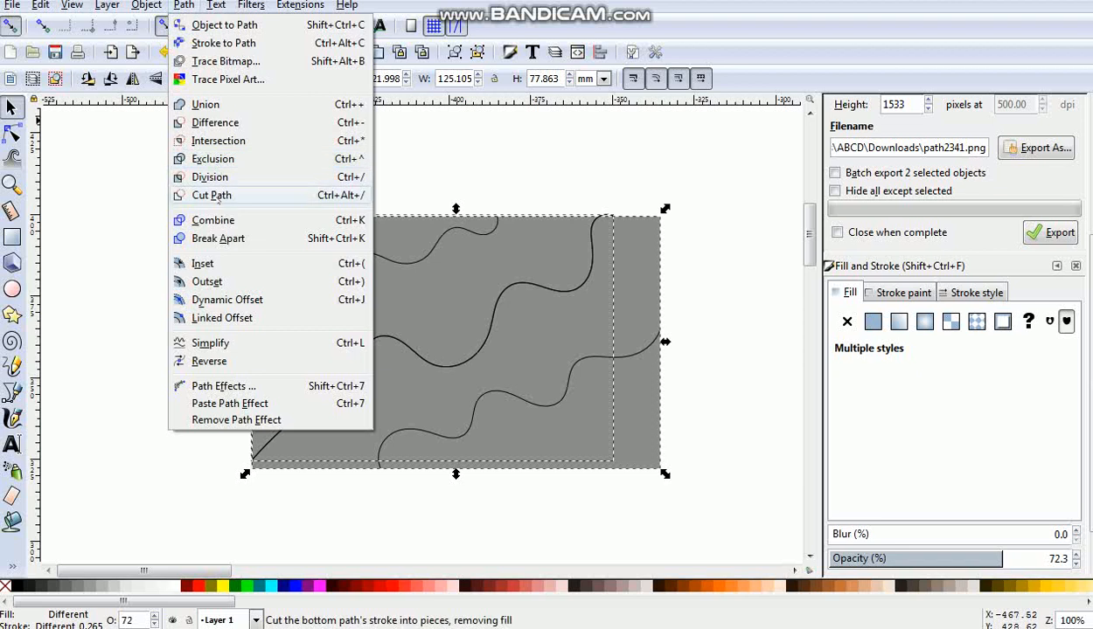
{"action": "left_click", "coordinate": [210, 177]}
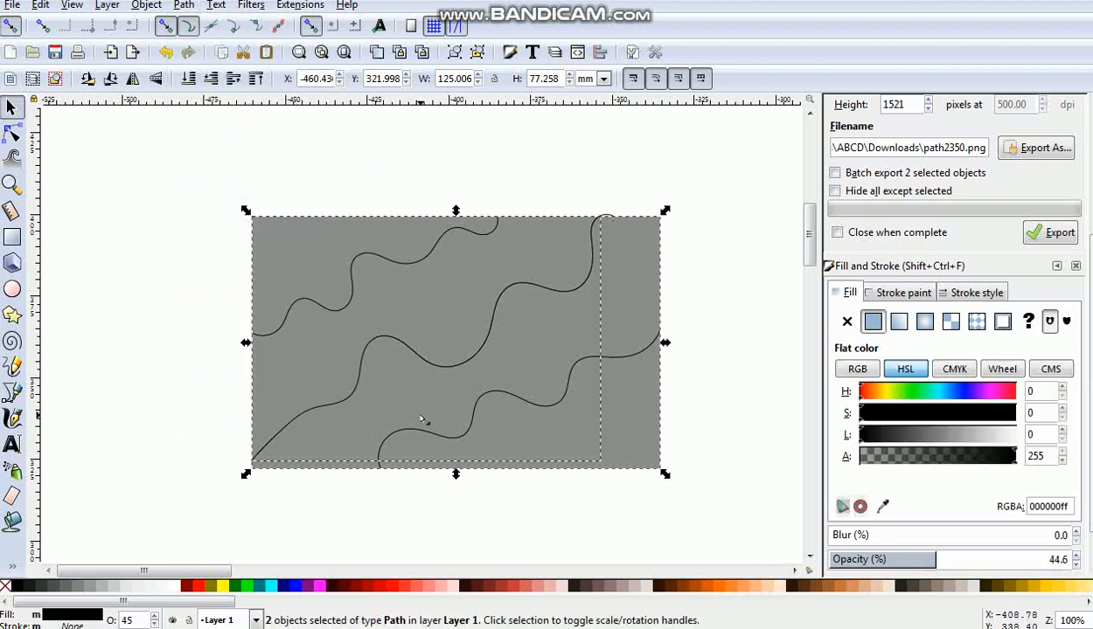
- Duplicate the lower-right wavy line and divide the remaining rectangle piece along it
{"action": "left_click", "coordinate": [428, 434]}
{"action": "key", "text": "ctrl+d"}
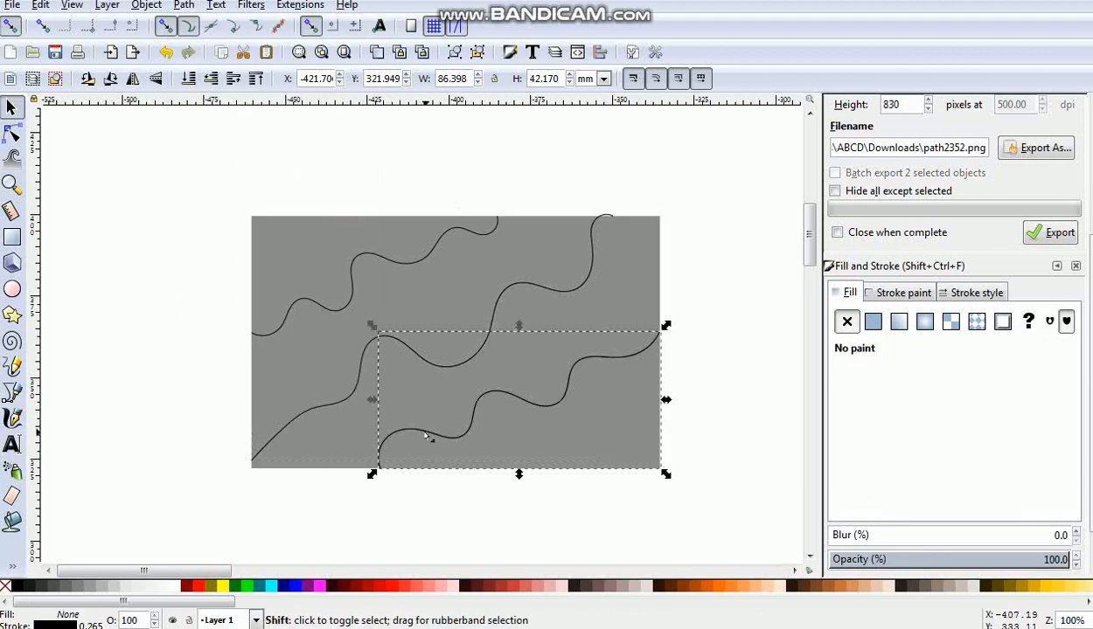
{"action": "left_click", "coordinate": [341, 434], "text": "shift"}
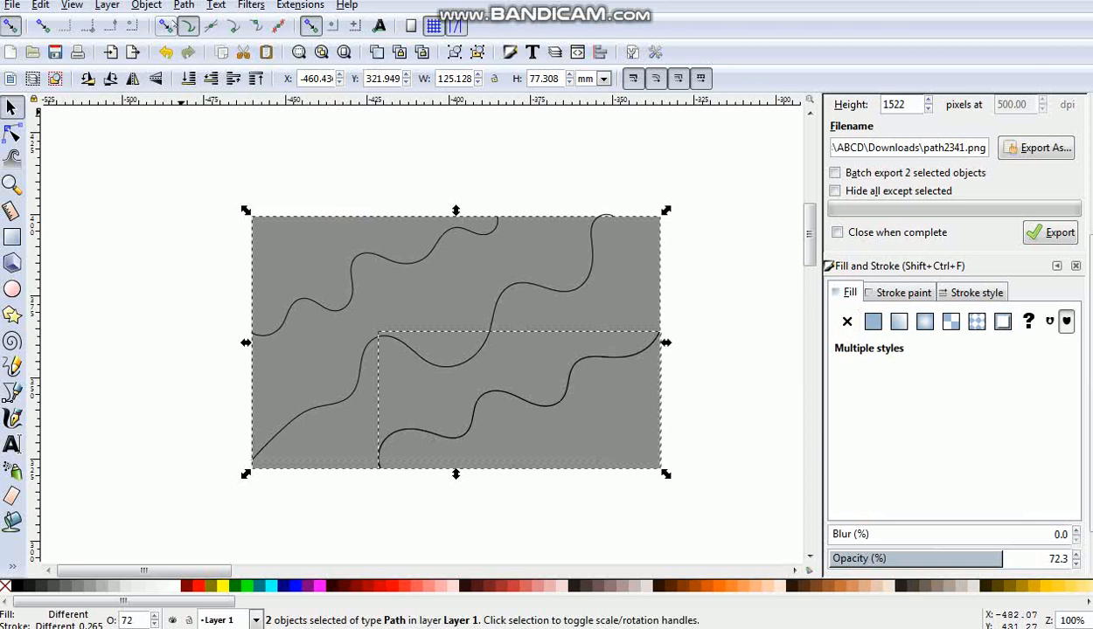
{"action": "left_click", "coordinate": [184, 5]}
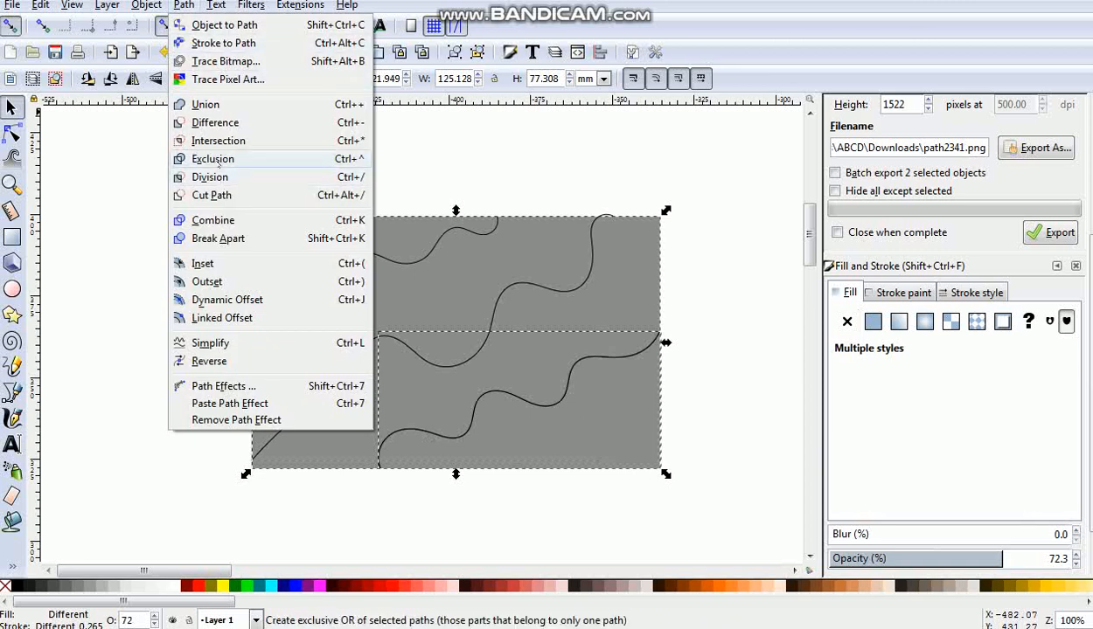
{"action": "left_click", "coordinate": [216, 177]}
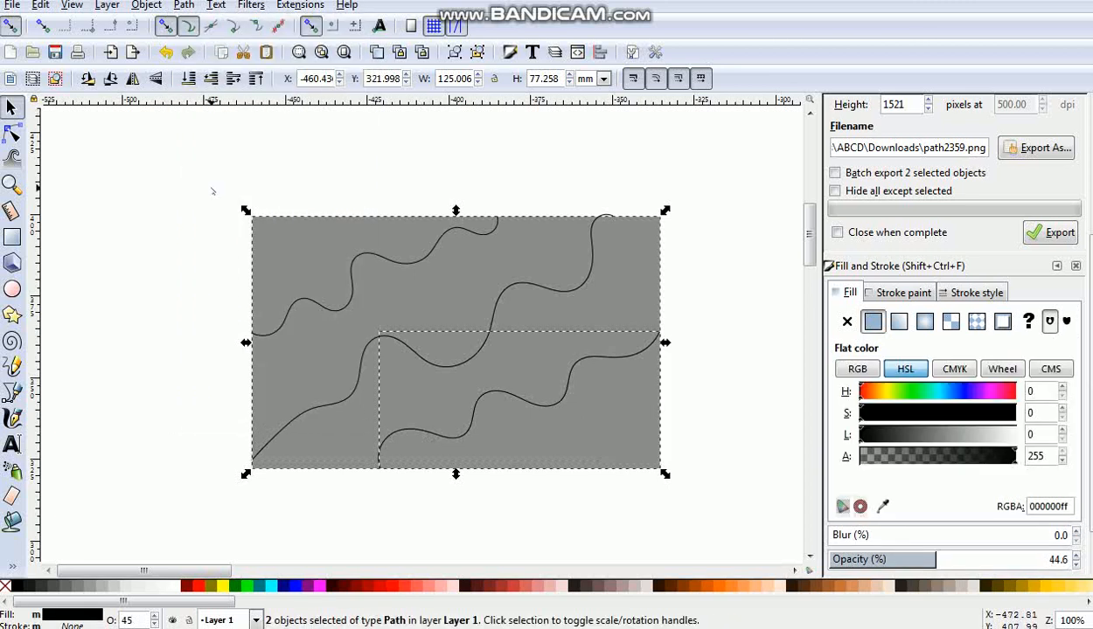
{"action": "left_click", "coordinate": [215, 191]}
- Try moving the divided pieces apart one by one, undoing each move
{"action": "mouse_move", "coordinate": [334, 377]}
{"action": "left_mouse_down"}
{"action": "mouse_move", "coordinate": [287, 432]}
{"action": "mouse_move", "coordinate": [340, 370]}
{"action": "left_mouse_up"}
{"action": "key", "text": "ctrl+z"}
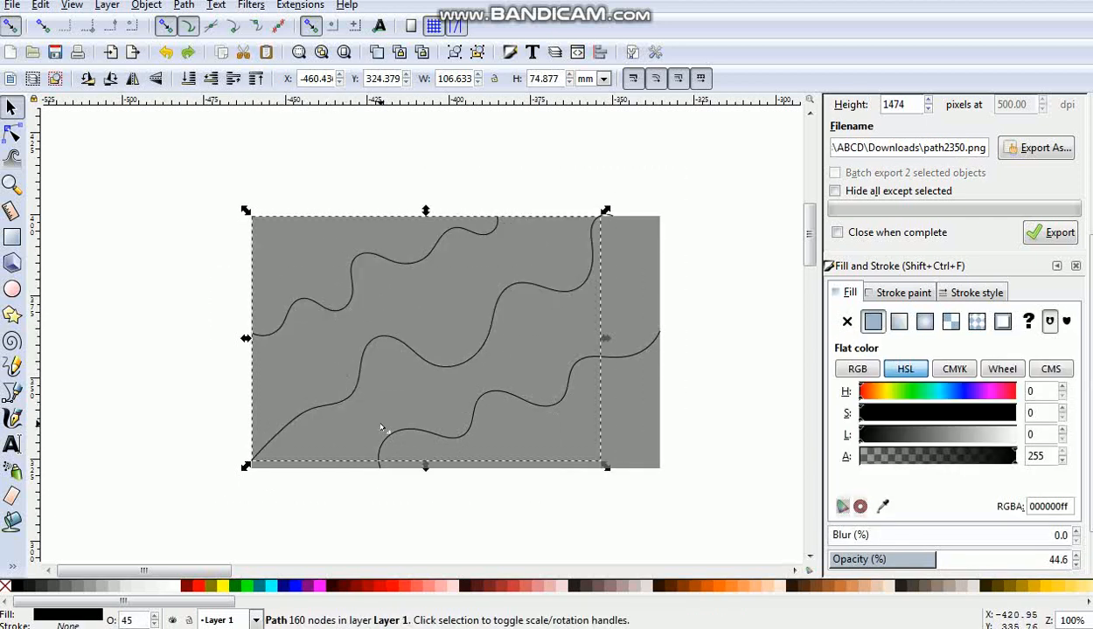
{"action": "left_click_drag", "start_coordinate": [383, 435], "coordinate": [330, 454]}
{"action": "key", "text": "ctrl+z"}
{"action": "left_click_drag", "start_coordinate": [543, 427], "coordinate": [568, 451]}
{"action": "key", "text": "ctrl+z"}
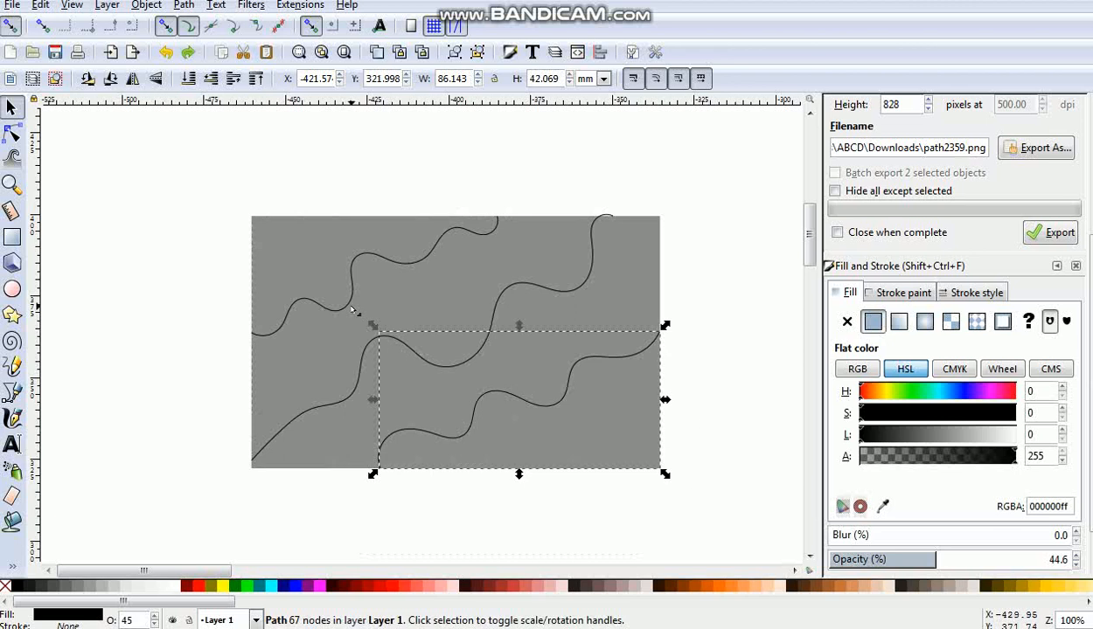
- Pull the three original wavy lines off the divided shape and delete each of them
{"action": "mouse_move", "coordinate": [339, 312]}
{"action": "left_mouse_down"}
{"action": "mouse_move", "coordinate": [301, 347]}
{"action": "mouse_move", "coordinate": [175, 402]}
{"action": "left_mouse_up"}
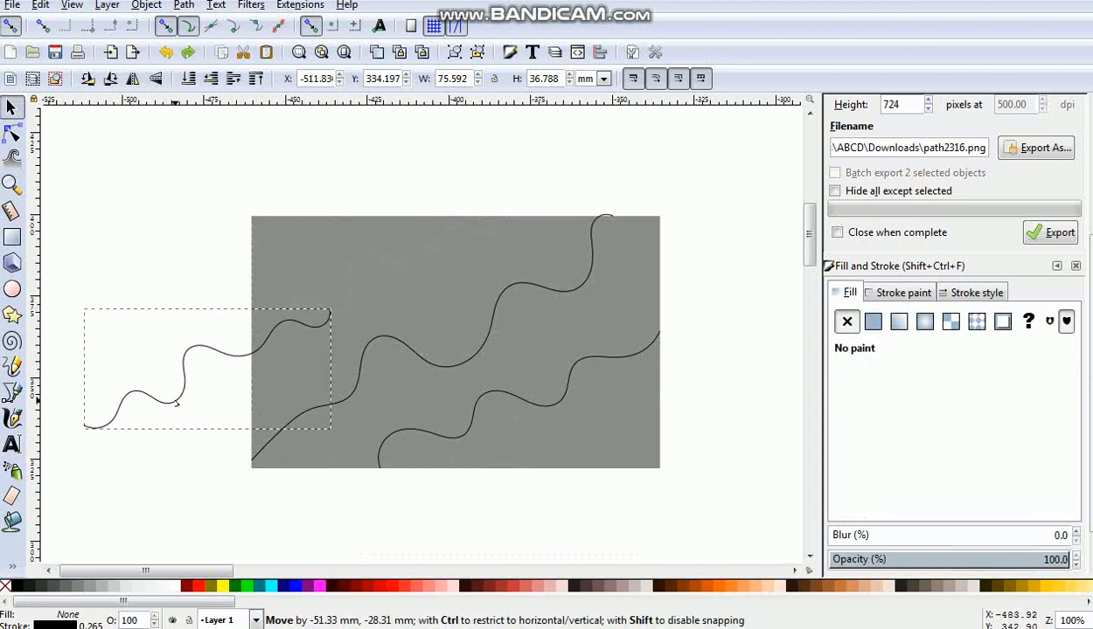
{"action": "key", "text": "Delete"}
{"action": "left_click_drag", "start_coordinate": [310, 407], "coordinate": [234, 453]}
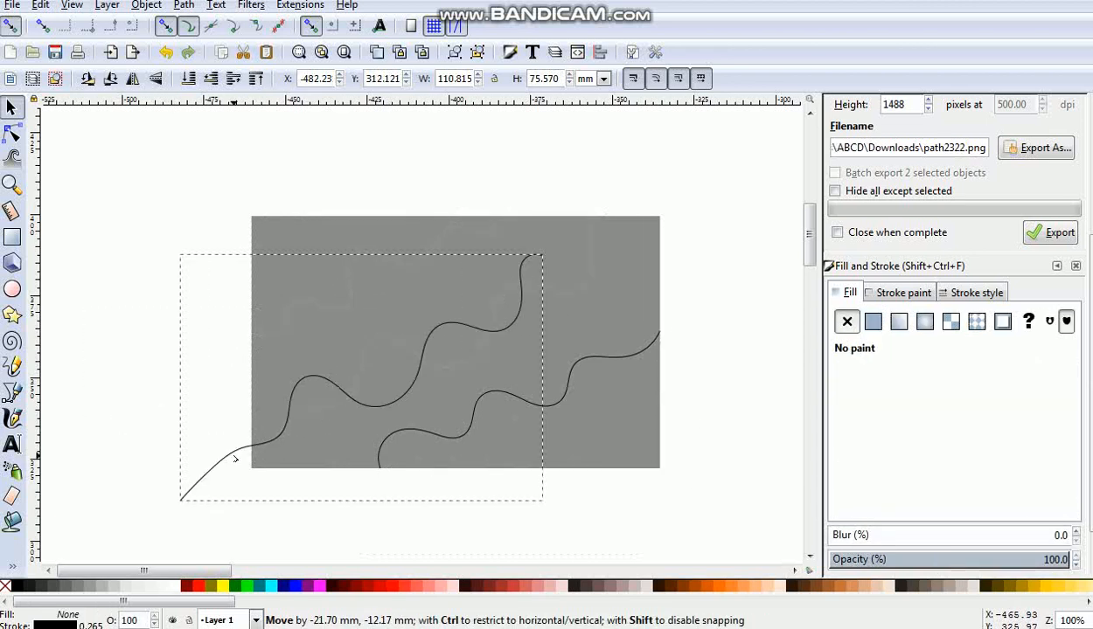
{"action": "key", "text": "Delete"}
{"action": "left_click_drag", "start_coordinate": [380, 463], "coordinate": [314, 516]}
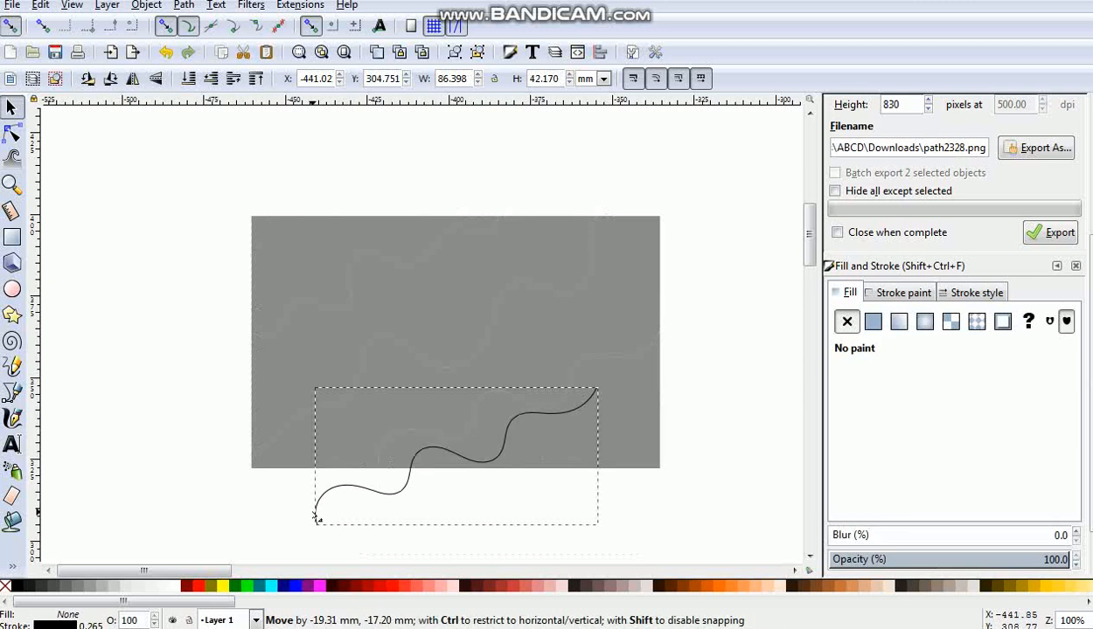
{"action": "key", "text": "Delete"}
- Fill the upper-left corner piece with light red ff8080 and the band next to it with red ff2a2a
{"action": "left_click", "coordinate": [295, 265]}
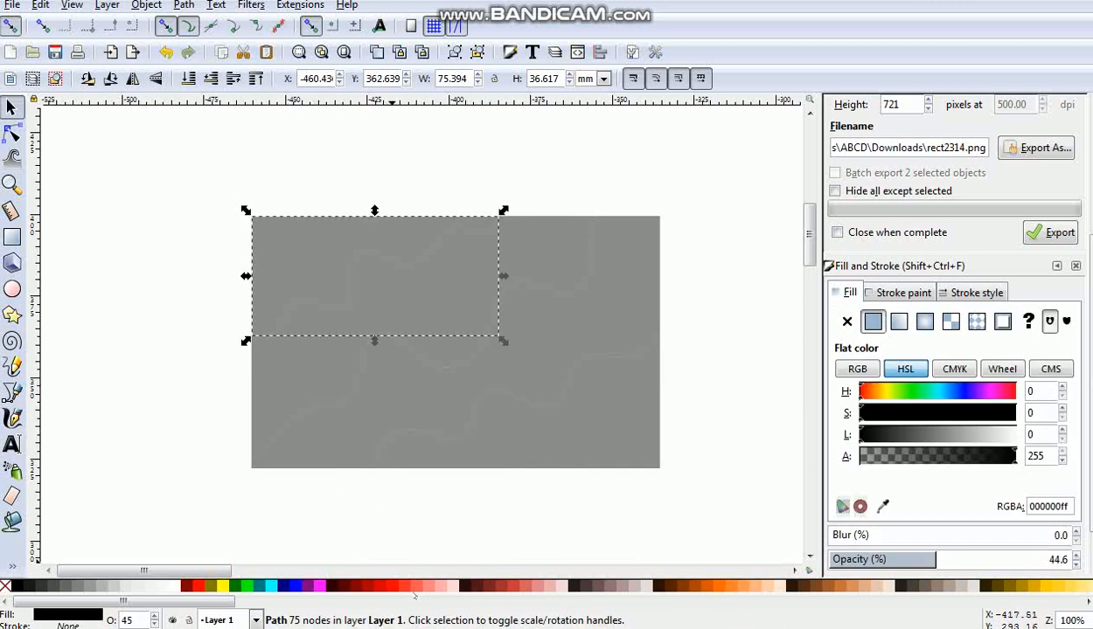
{"action": "left_click", "coordinate": [416, 583]}
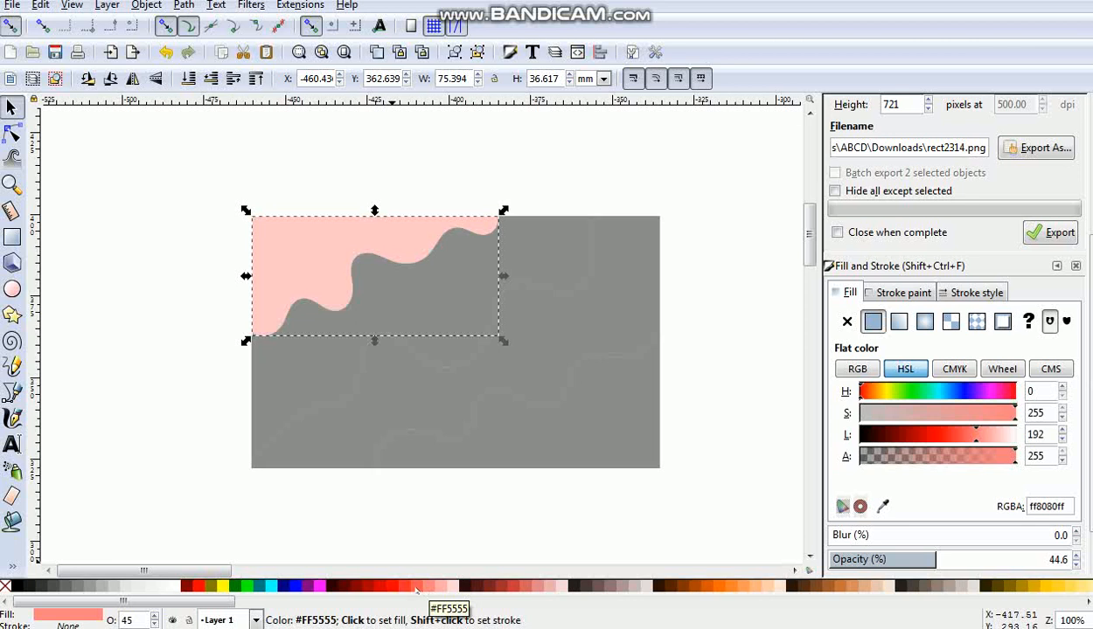
{"action": "left_click", "coordinate": [297, 360]}
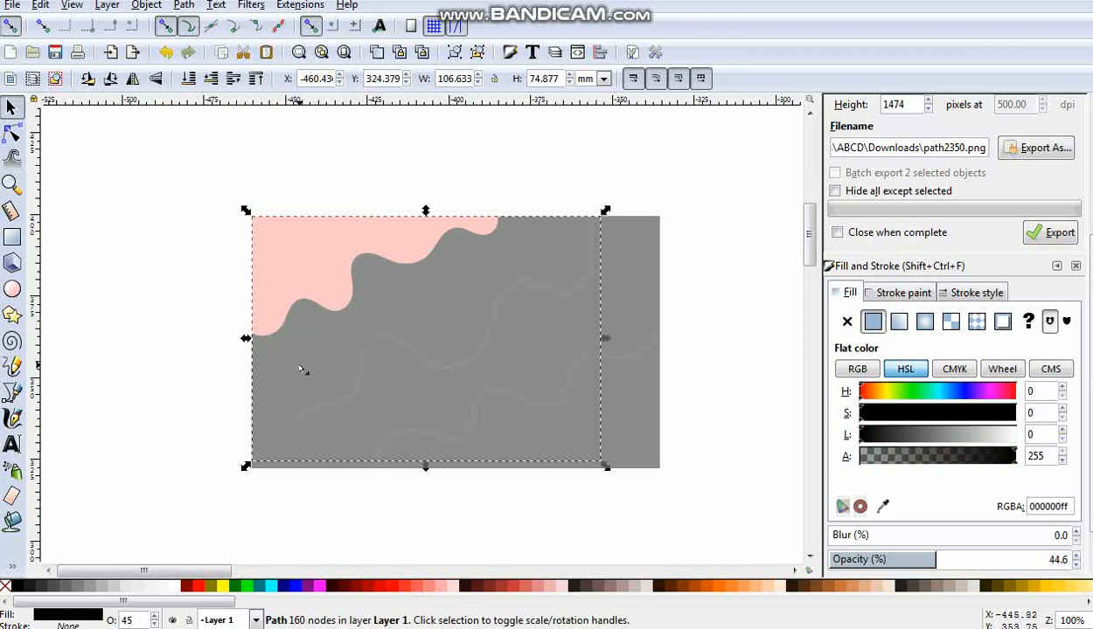
{"action": "left_click", "coordinate": [417, 589]}
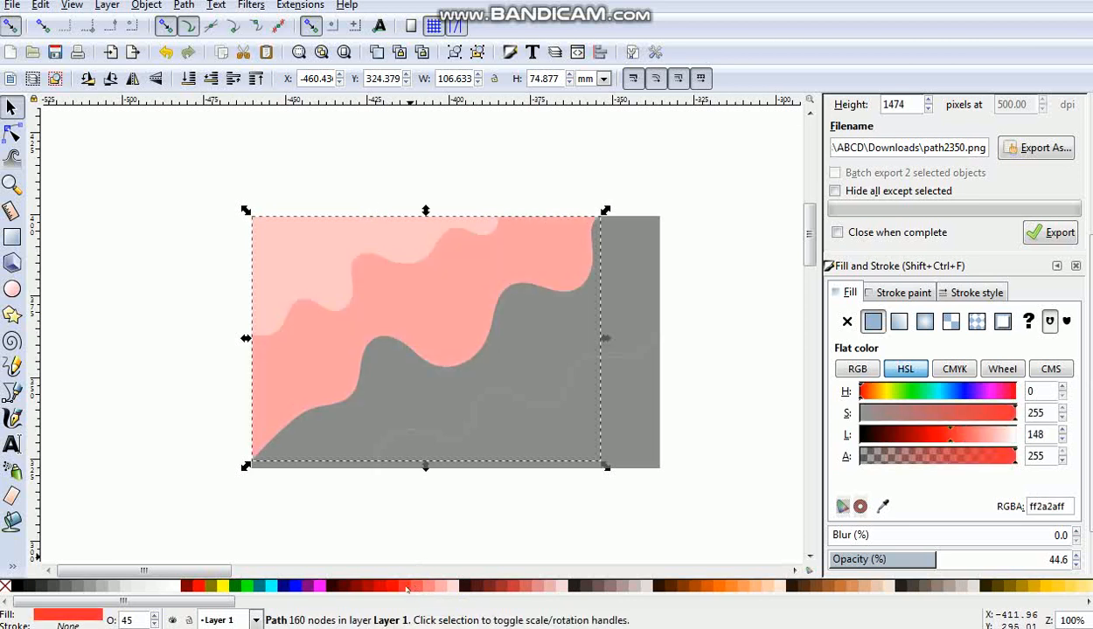
- Fill the third band, between the middle and lower-right waves, with violet 7f2aff
{"action": "left_click", "coordinate": [365, 448]}
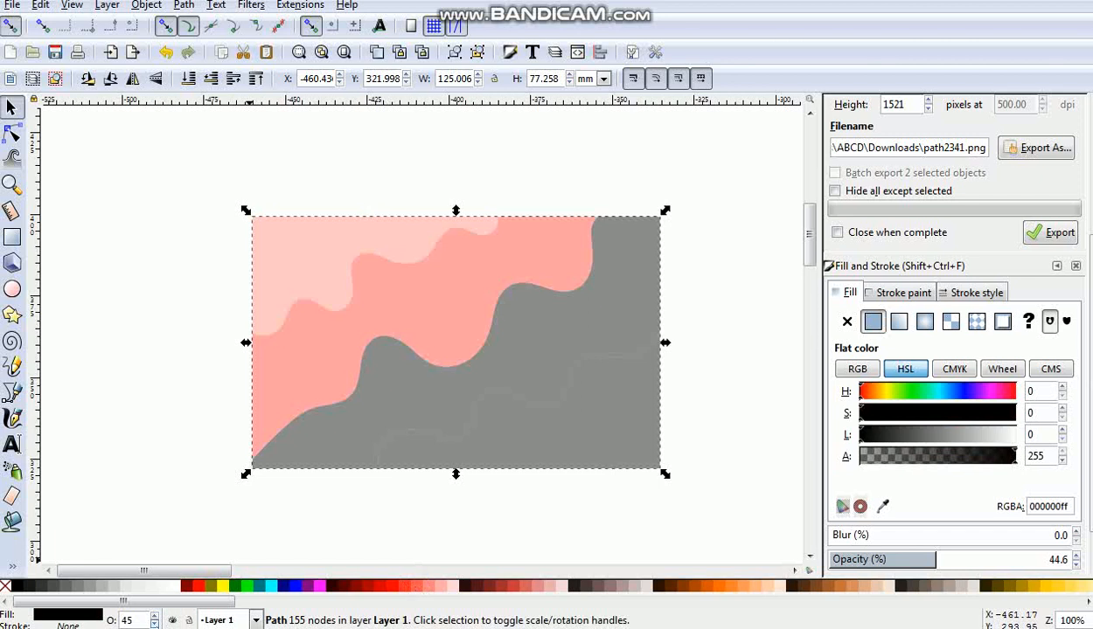
{"action": "scroll", "coordinate": [808, 587], "scroll_direction": "down", "scroll_amount": 10}
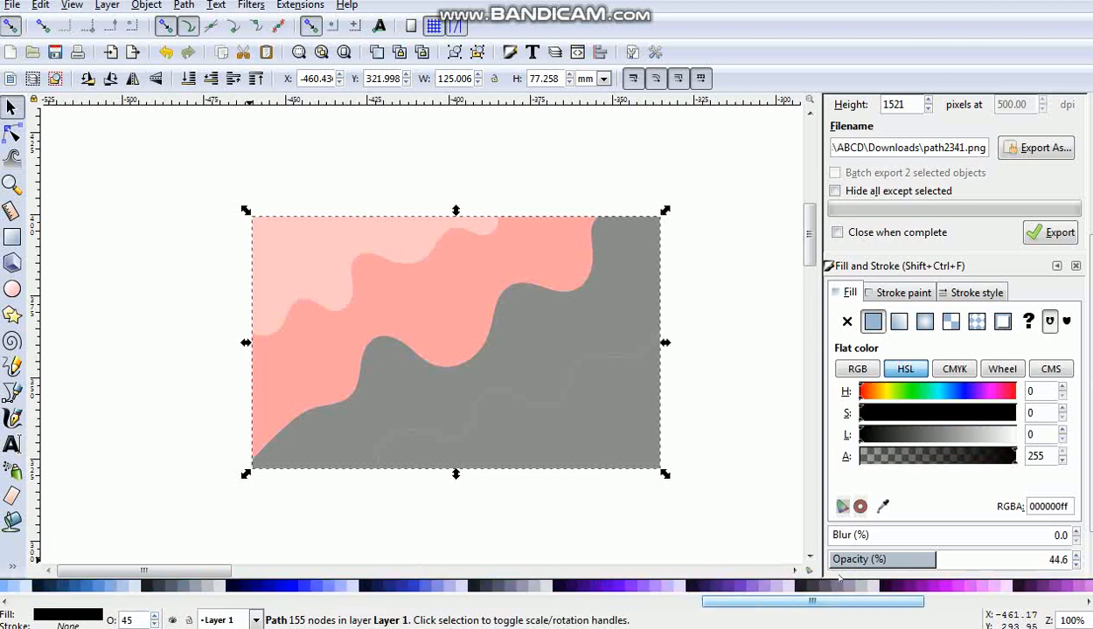
{"action": "left_click", "coordinate": [754, 586]}
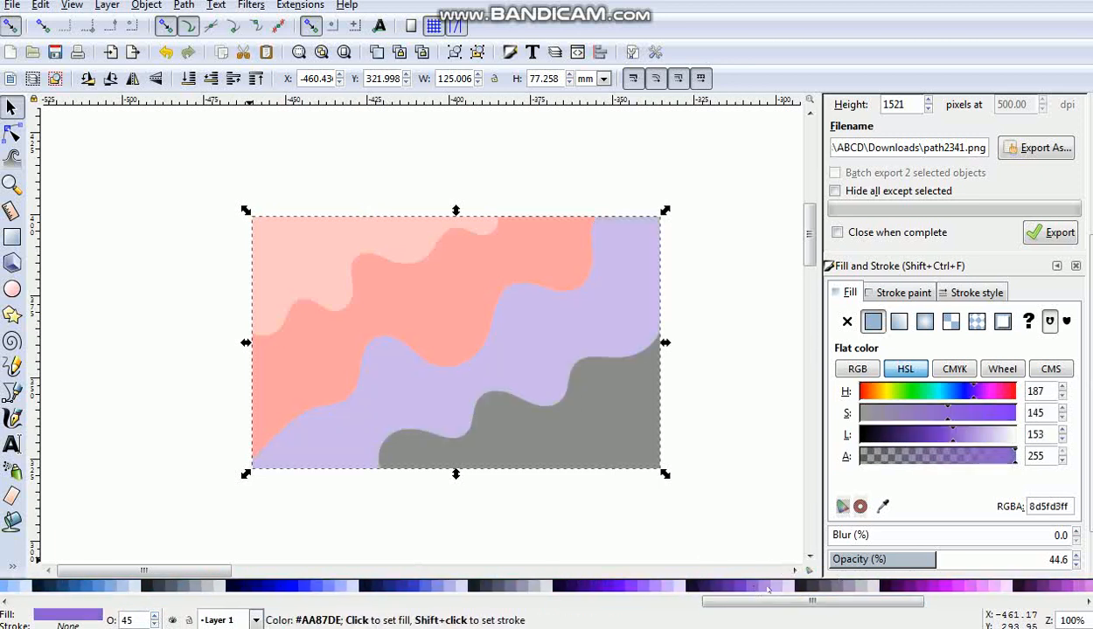
{"action": "left_click", "coordinate": [623, 586]}
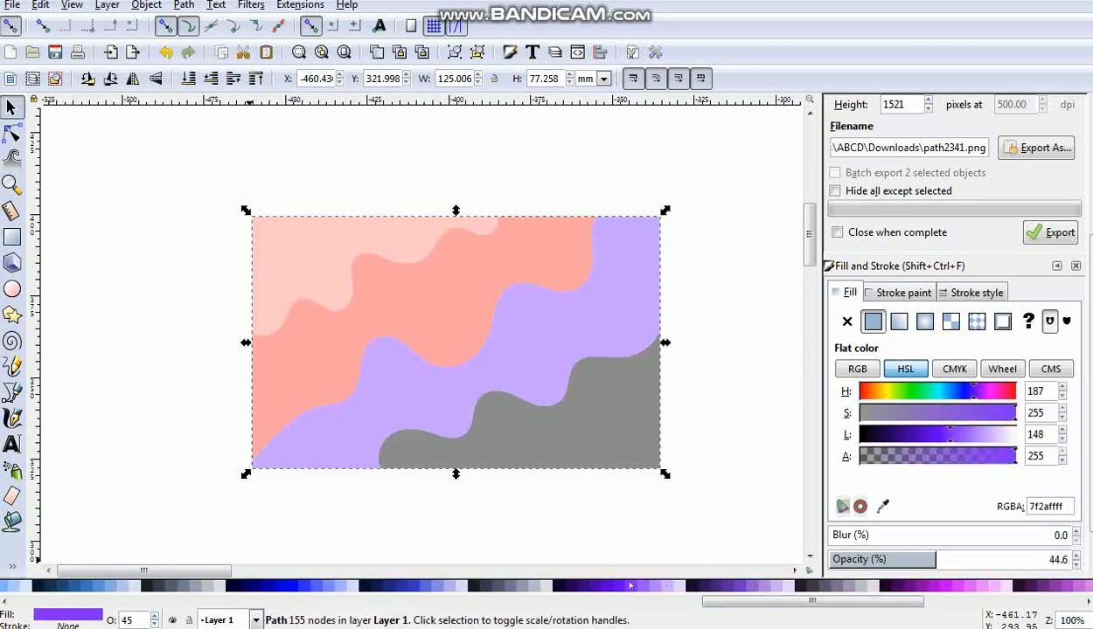
- Raise the opacity to 100% for the violet third band, the red second band and the upper-left corner piece
{"action": "left_click_drag", "start_coordinate": [944, 555], "coordinate": [1071, 553]}
{"action": "left_click", "coordinate": [483, 339]}
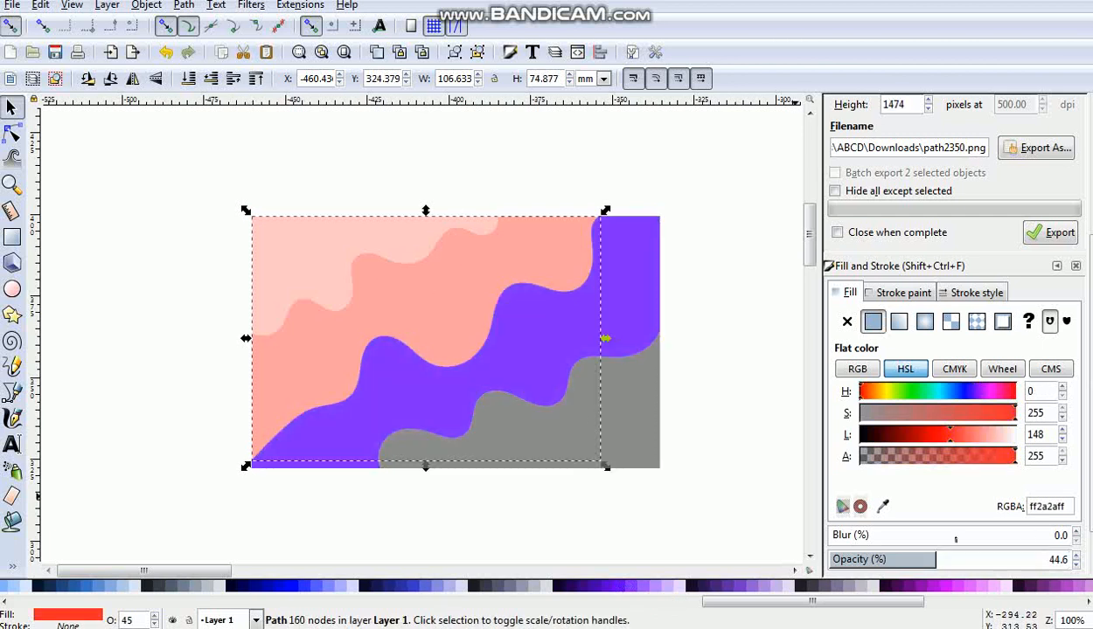
{"action": "left_click_drag", "start_coordinate": [946, 554], "coordinate": [1077, 559]}
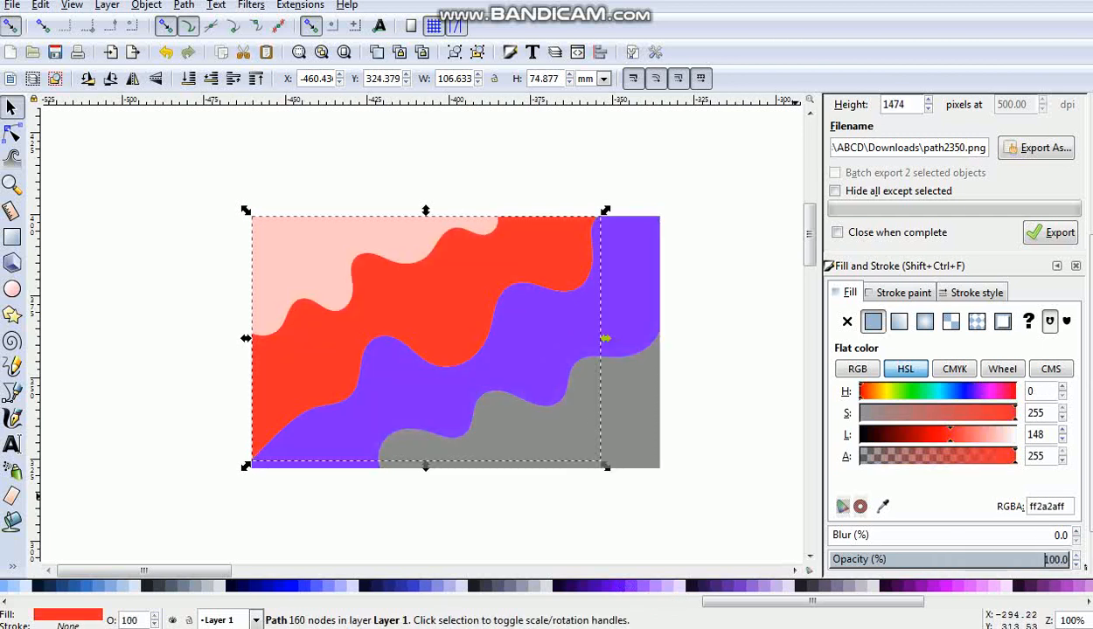
{"action": "left_click", "coordinate": [330, 296]}
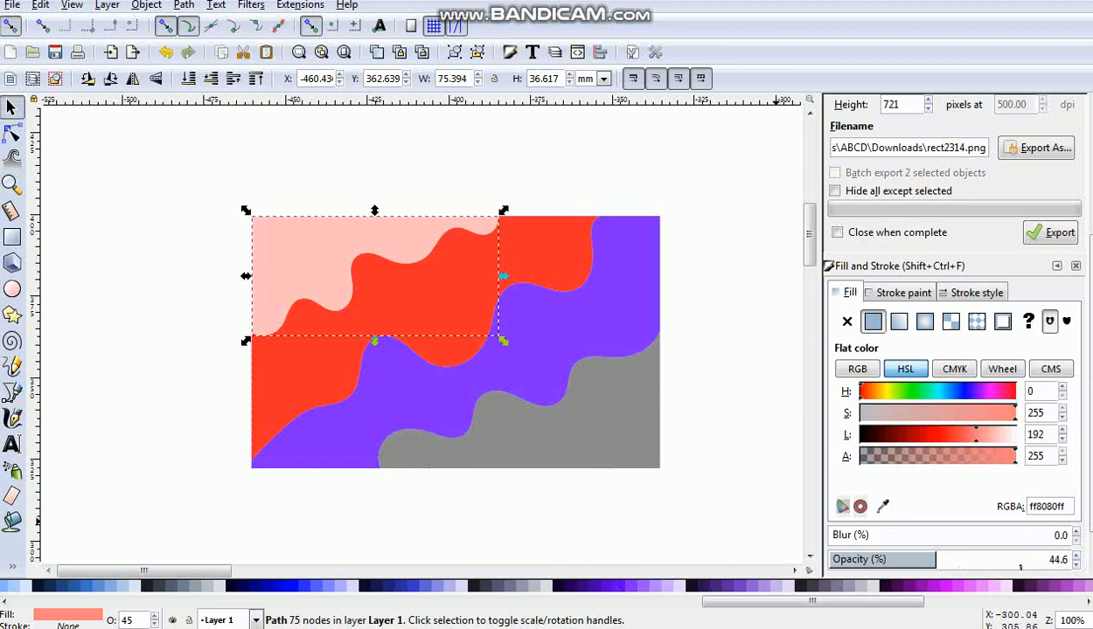
{"action": "left_click_drag", "start_coordinate": [1019, 567], "coordinate": [1084, 577]}
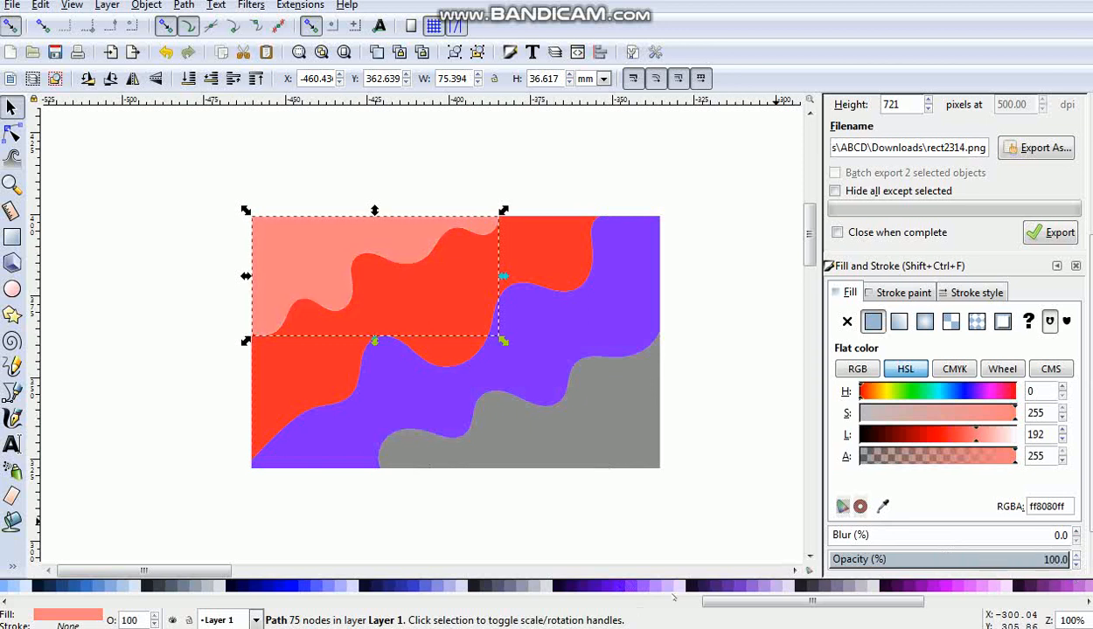
- Recolor the second band light red ff8080 and the upper-left corner piece paler red ffaaaa
{"action": "scroll", "coordinate": [673, 599], "scroll_direction": "left", "scroll_amount": 10}
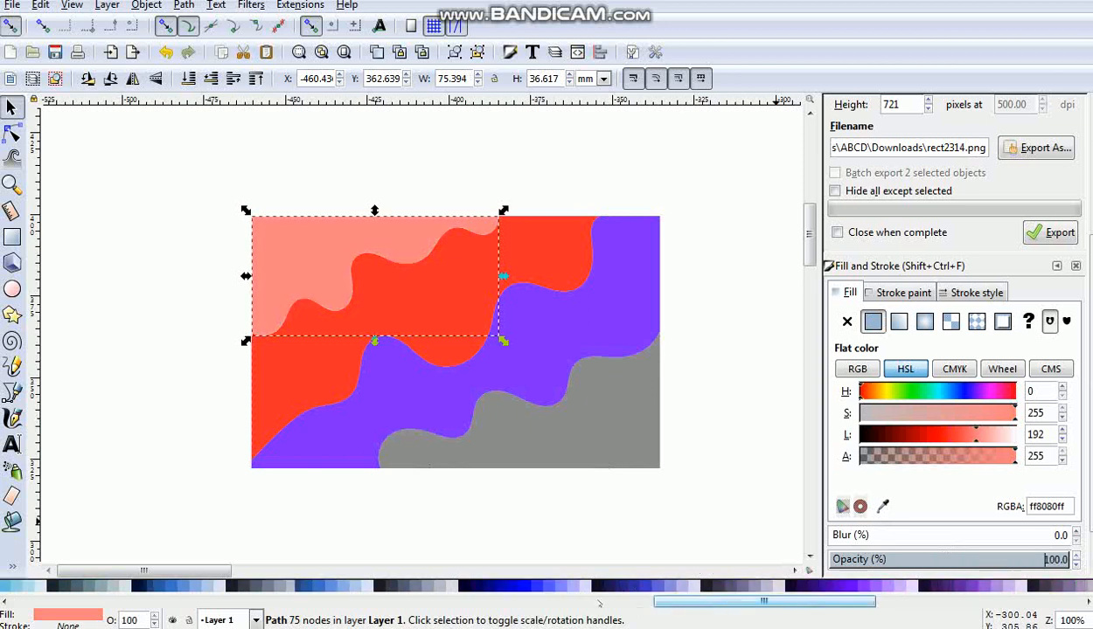
{"action": "left_click", "coordinate": [300, 437]}
{"action": "left_click", "coordinate": [293, 398]}
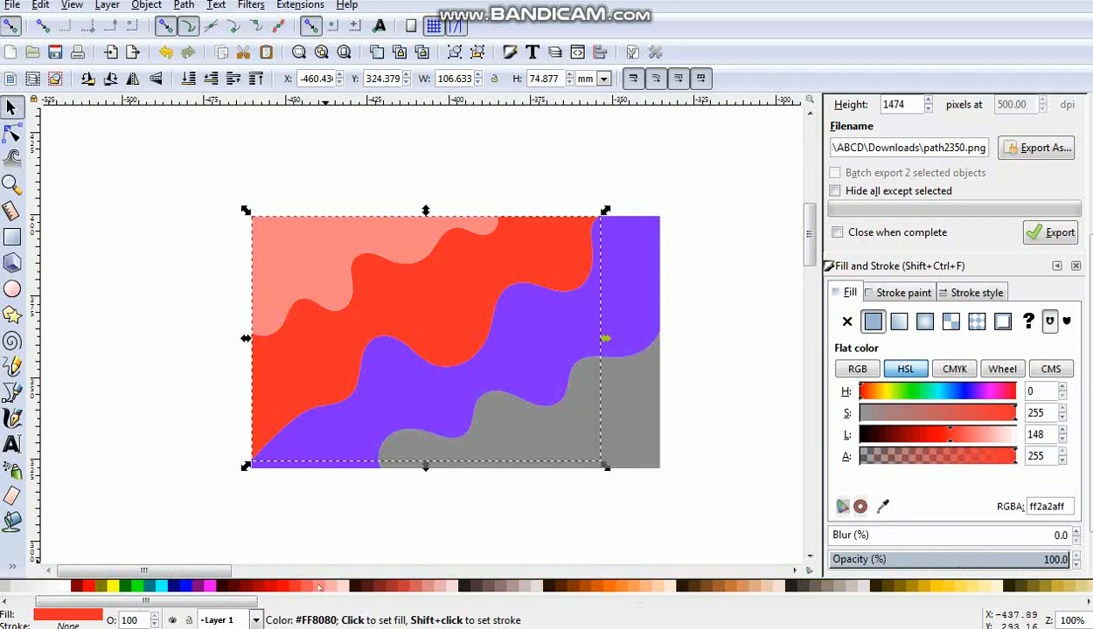
{"action": "left_click", "coordinate": [319, 587]}
{"action": "left_click", "coordinate": [301, 588]}
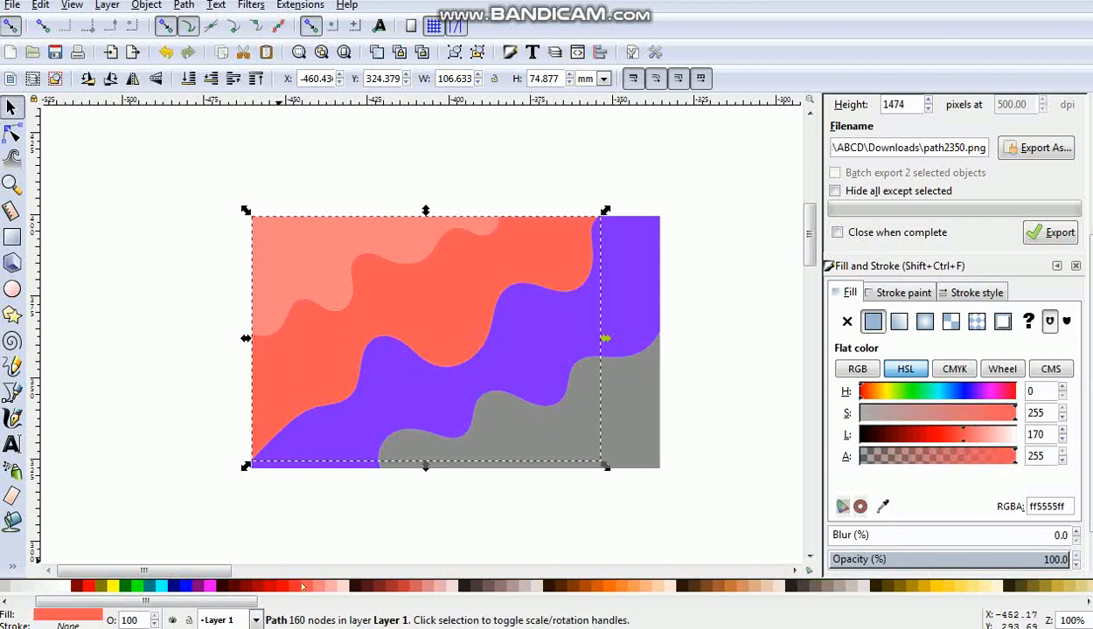
{"action": "left_click", "coordinate": [316, 587]}
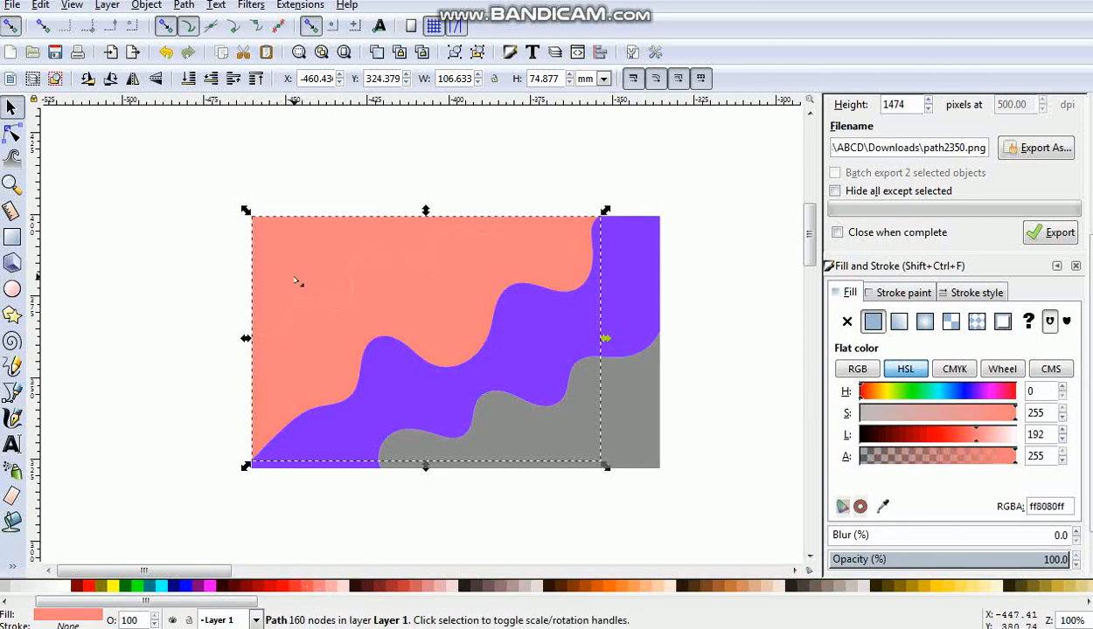
{"action": "left_click", "coordinate": [300, 280]}
{"action": "left_click", "coordinate": [330, 587]}
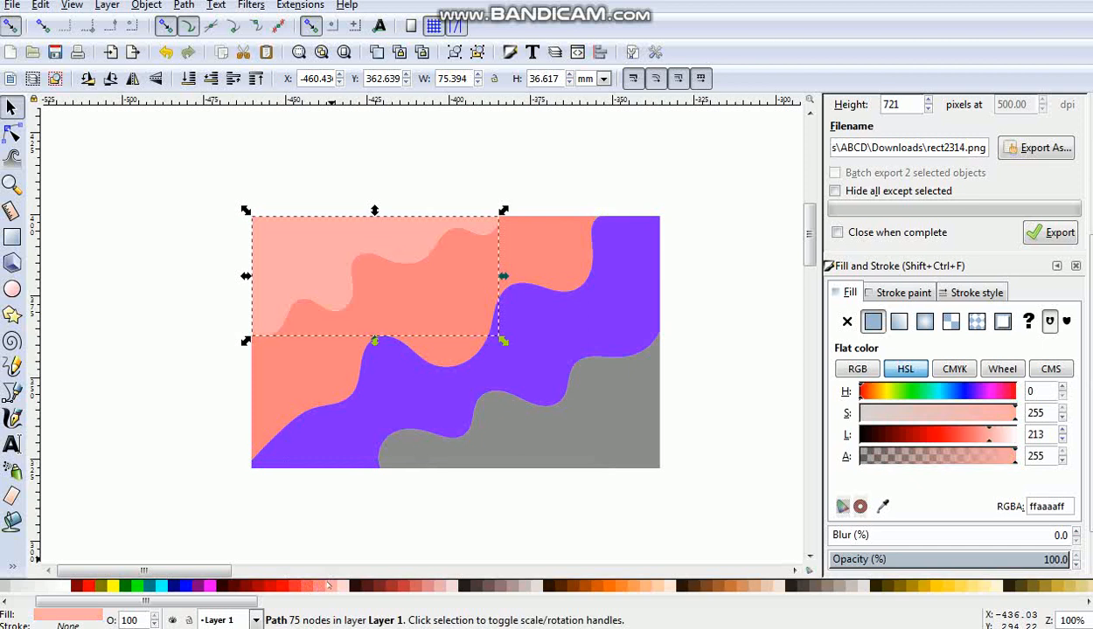
- Recolor the third band, between the middle and lower-right waves, lighter violet 9955ff
{"action": "left_click", "coordinate": [367, 435]}
{"action": "scroll", "coordinate": [179, 595], "scroll_direction": "down", "scroll_amount": 5}
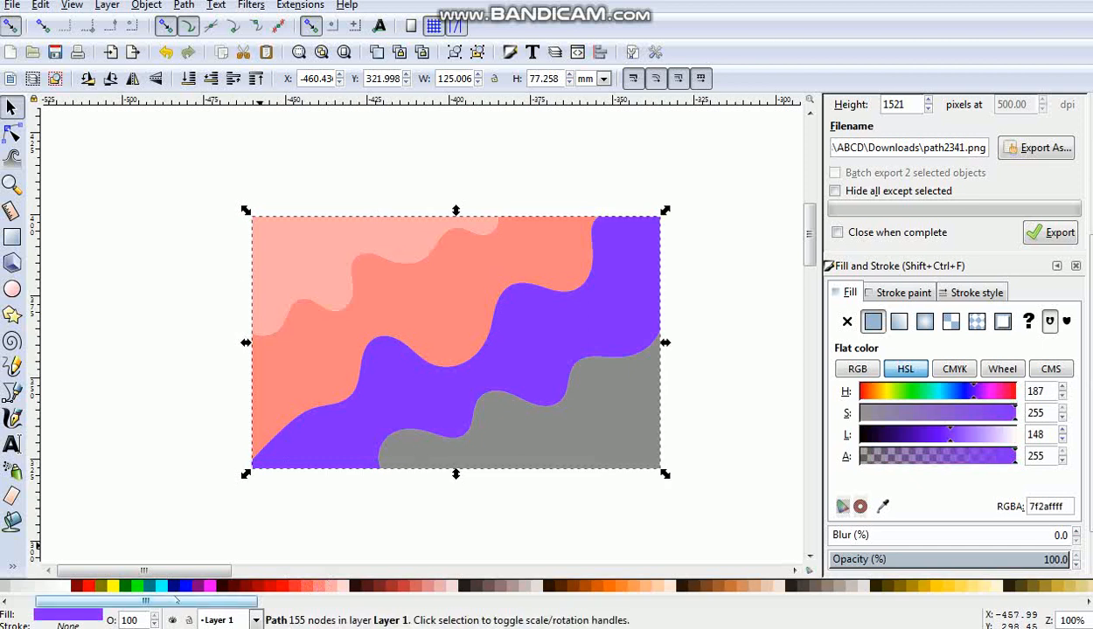
{"action": "scroll", "coordinate": [179, 594], "scroll_direction": "down", "scroll_amount": 7}
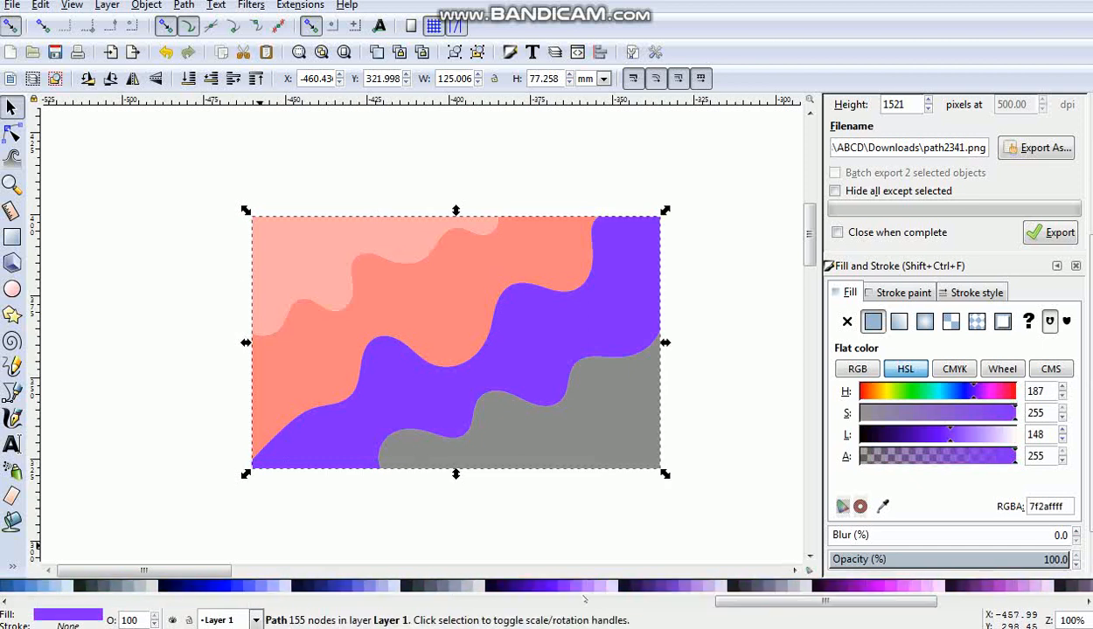
{"action": "left_click", "coordinate": [584, 588]}
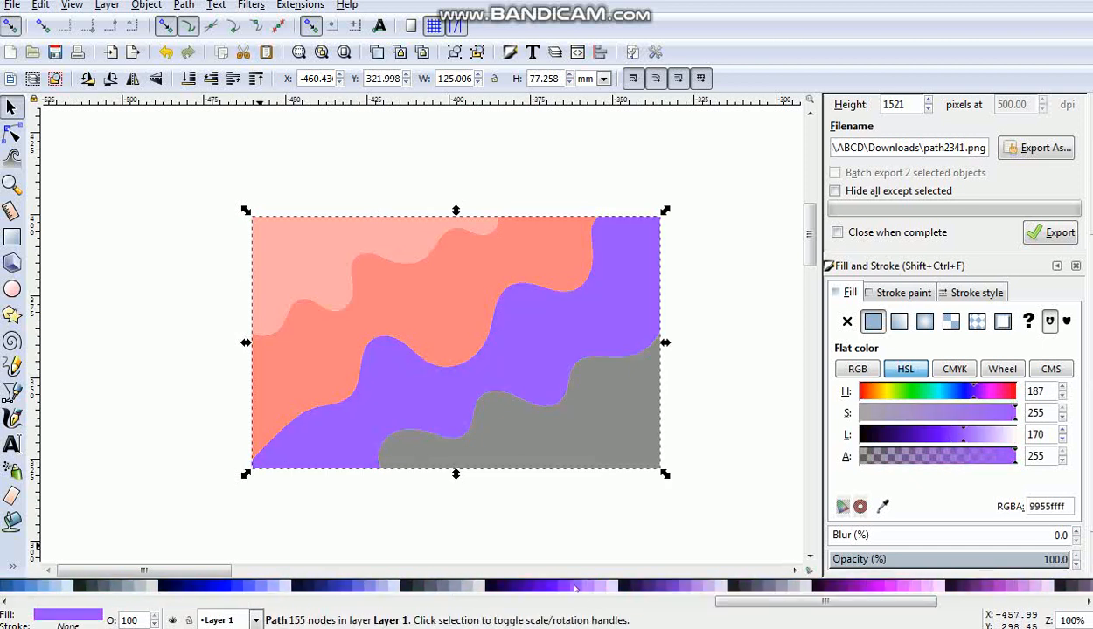
- Fill the lower-right corner piece with violet 7f2aff at 100% opacity, trying magenta shades before settling on the violet
{"action": "left_click", "coordinate": [505, 446]}
{"action": "left_click", "coordinate": [564, 588]}
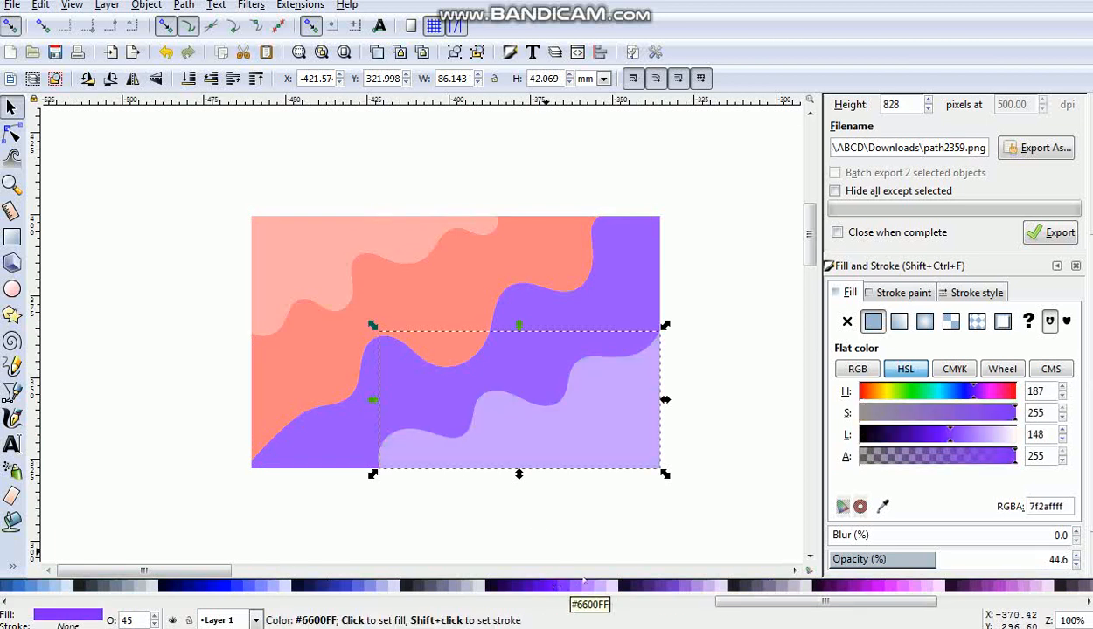
{"action": "left_click_drag", "start_coordinate": [954, 560], "coordinate": [1046, 560]}
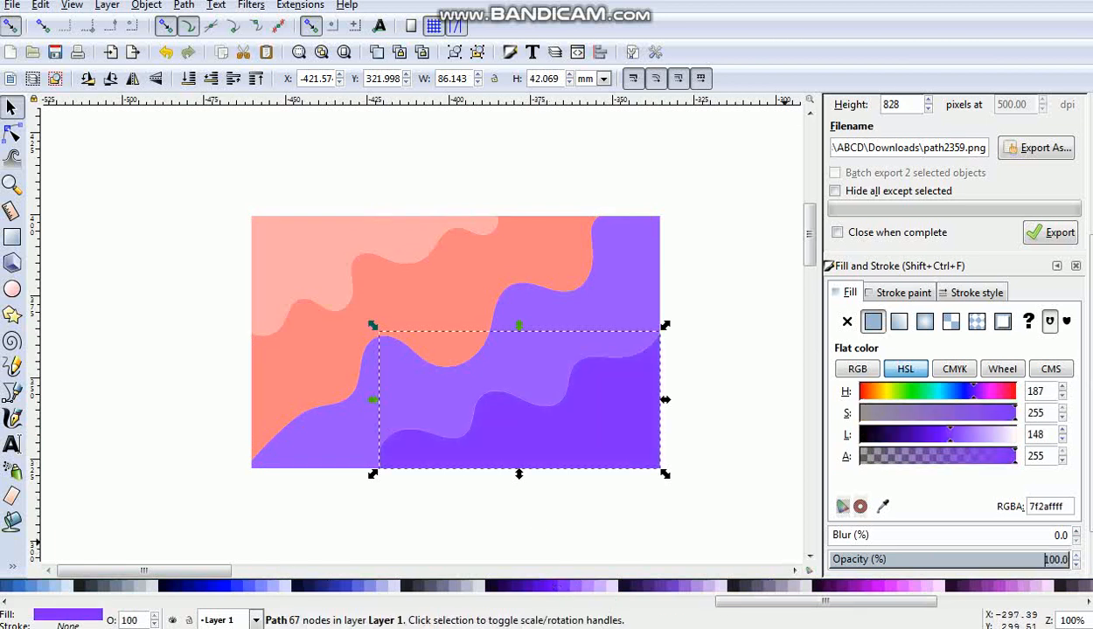
{"action": "left_click", "coordinate": [908, 587]}
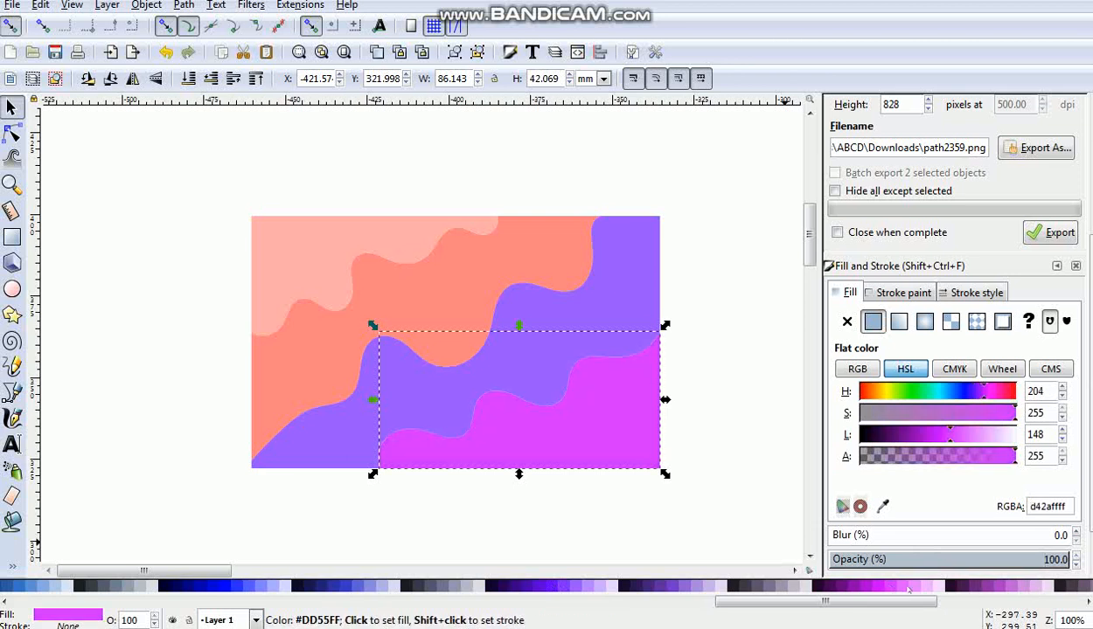
{"action": "left_click", "coordinate": [918, 587]}
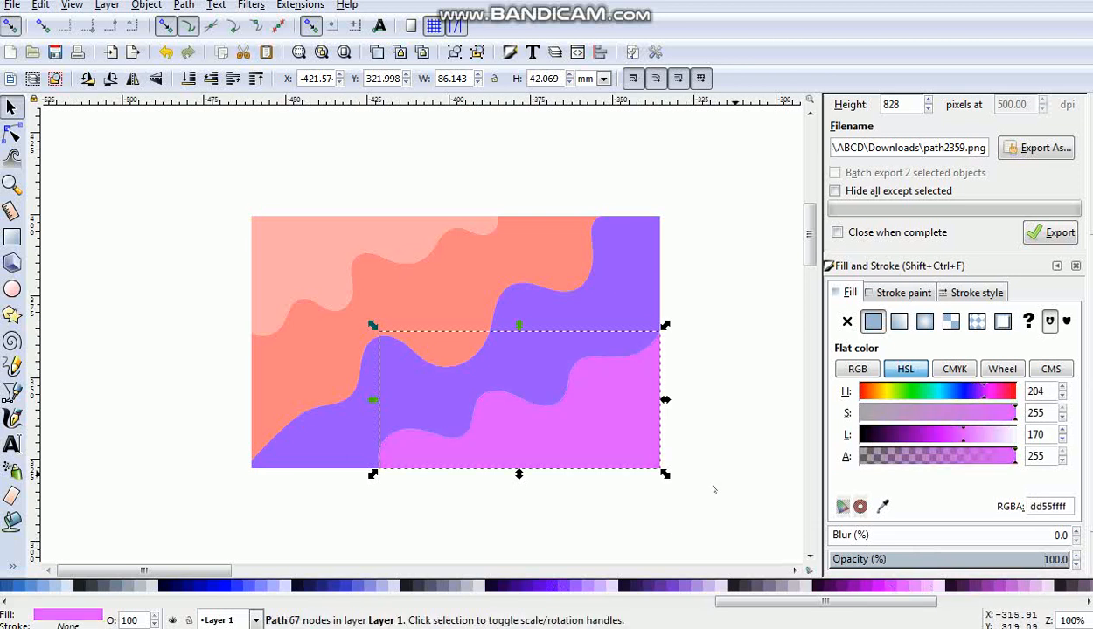
{"action": "left_click", "coordinate": [561, 587]}
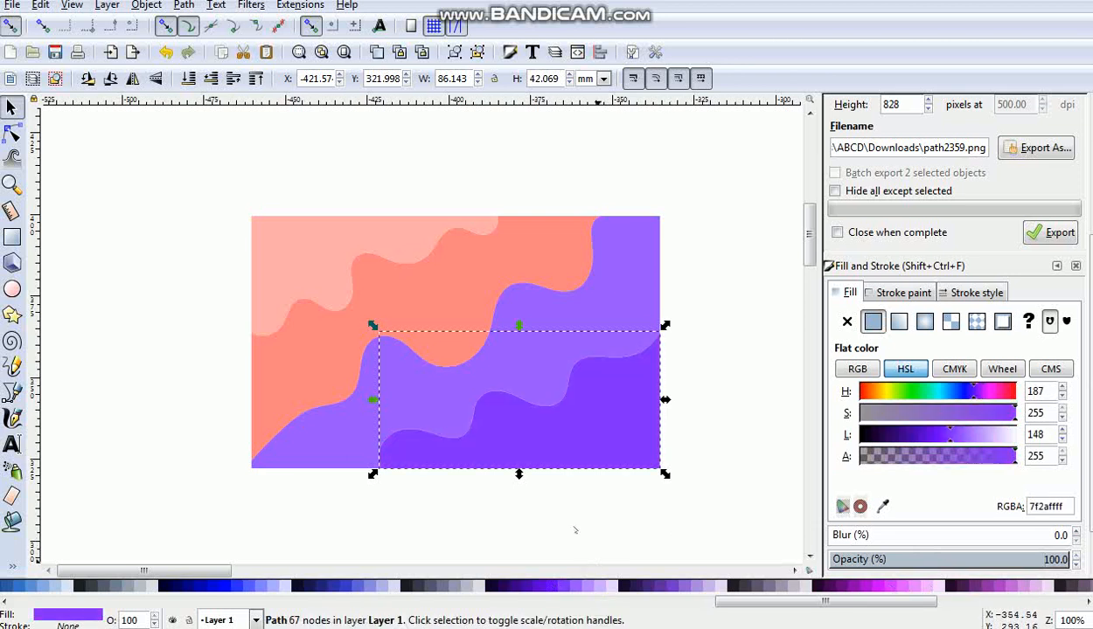
{"action": "left_click", "coordinate": [575, 486]}
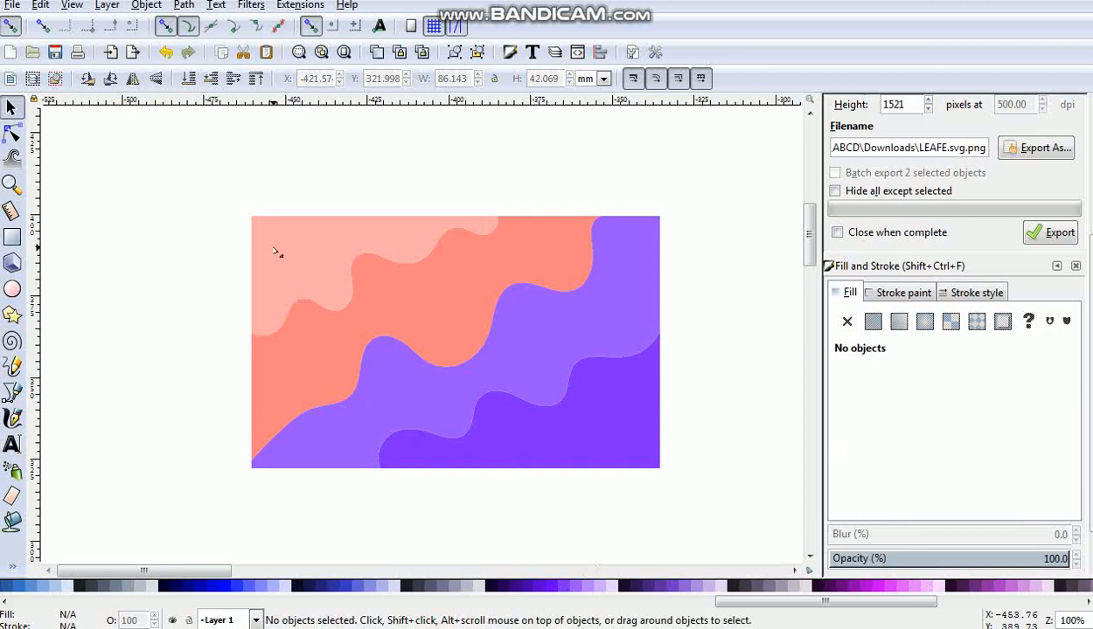
- Shift the second band slightly up and left over the upper-left corner piece, and lower that corner piece to the bottom
{"action": "left_click", "coordinate": [388, 299]}
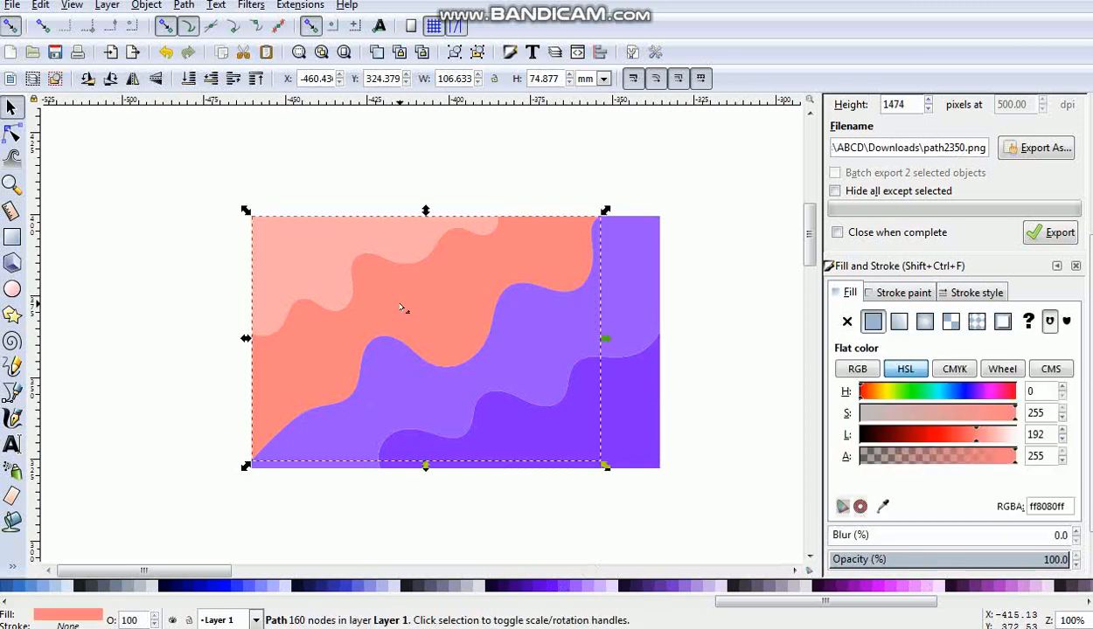
{"action": "left_click_drag", "start_coordinate": [416, 302], "coordinate": [407, 297]}
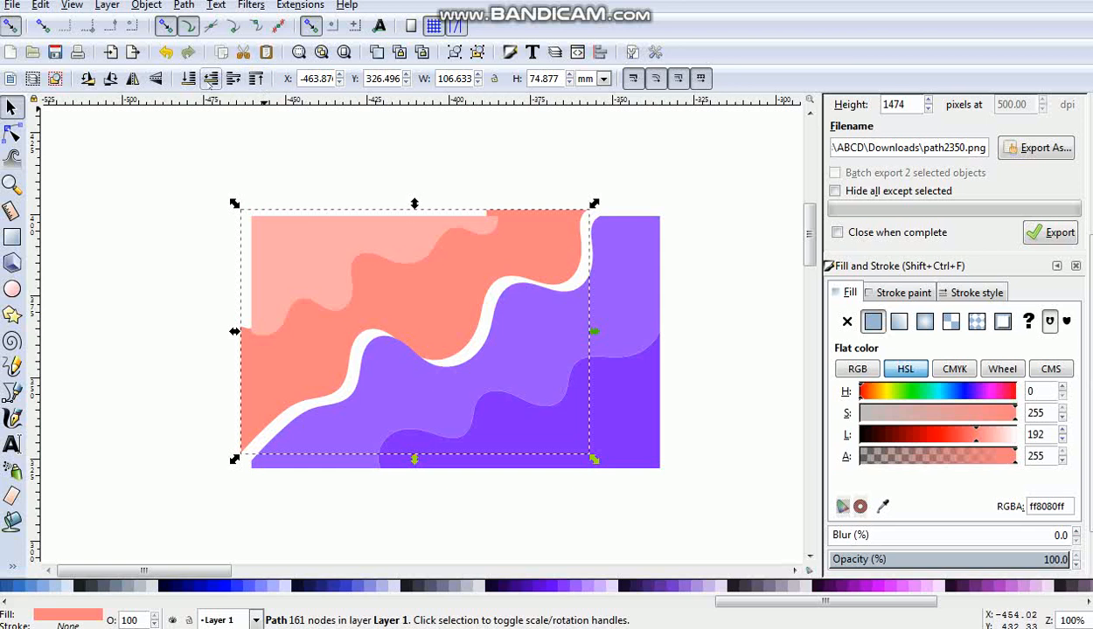
{"action": "left_click", "coordinate": [285, 251]}
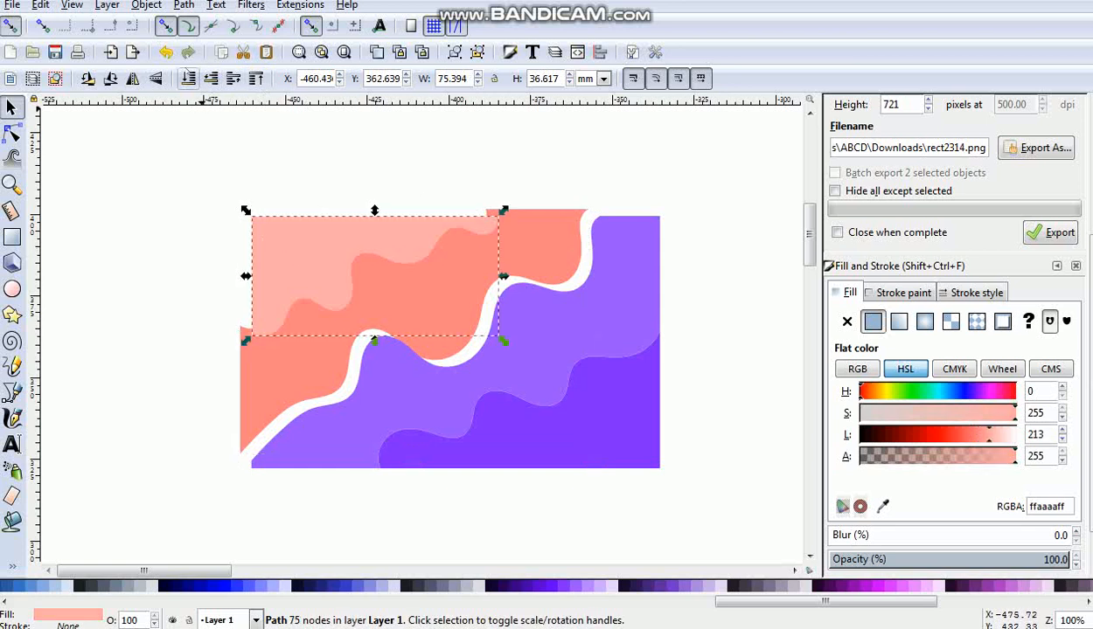
{"action": "left_click", "coordinate": [188, 78]}
{"action": "mouse_move", "coordinate": [399, 297]}
{"action": "left_mouse_down"}
{"action": "mouse_move", "coordinate": [429, 324]}
{"action": "mouse_move", "coordinate": [401, 291]}
{"action": "left_mouse_up"}
- Move the third band and the lower-right piece up and left so each overlaps the band above it
{"action": "left_click", "coordinate": [447, 413]}
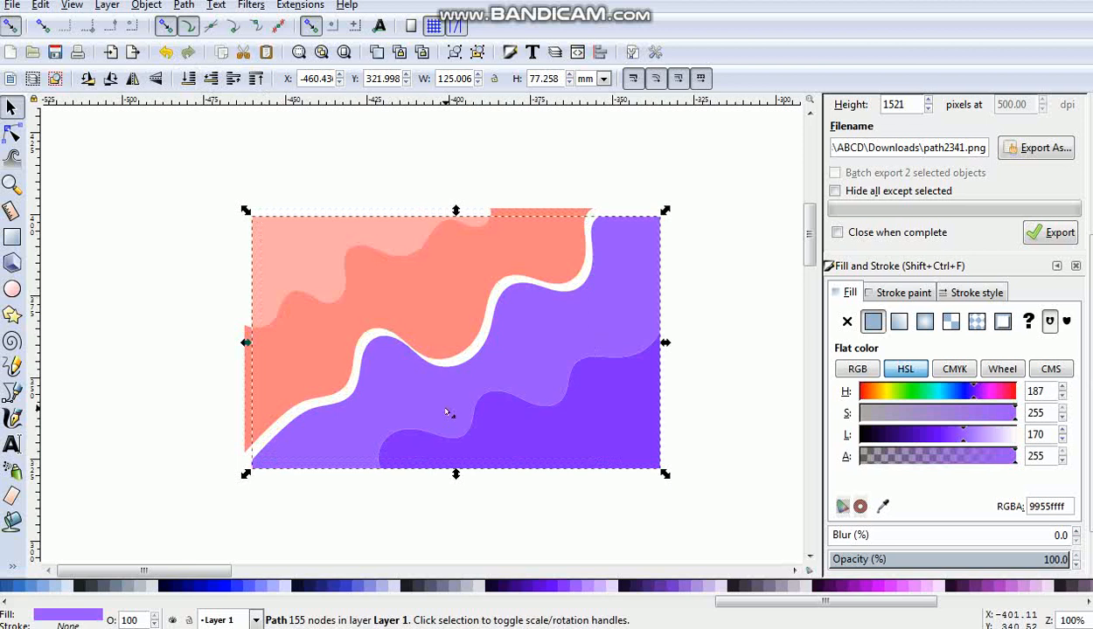
{"action": "left_click_drag", "start_coordinate": [448, 413], "coordinate": [431, 393]}
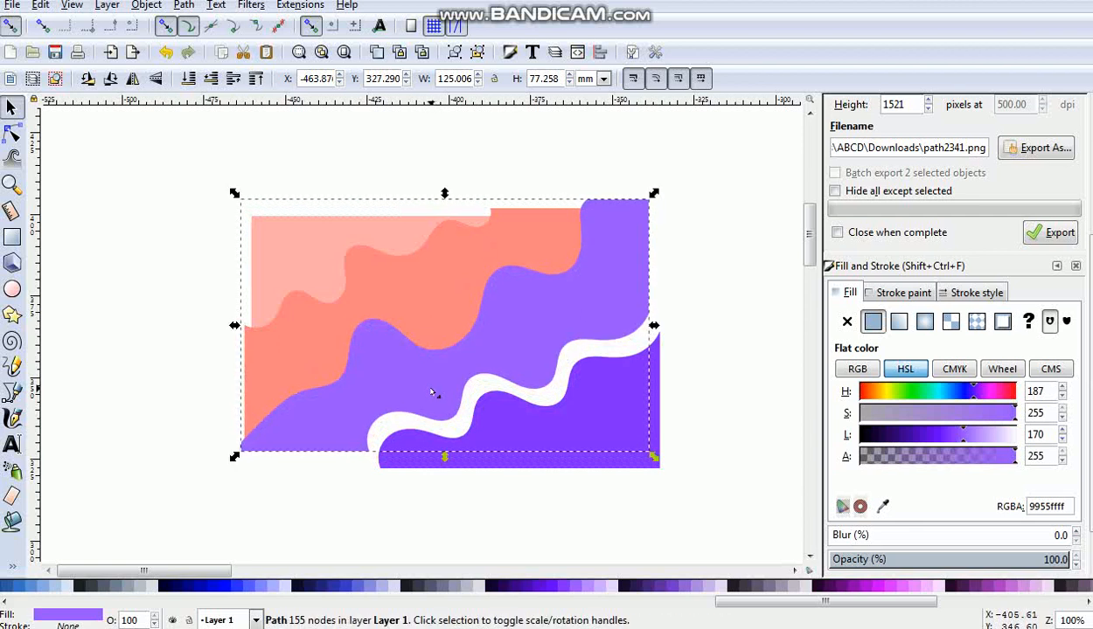
{"action": "left_click_drag", "start_coordinate": [511, 456], "coordinate": [502, 443]}
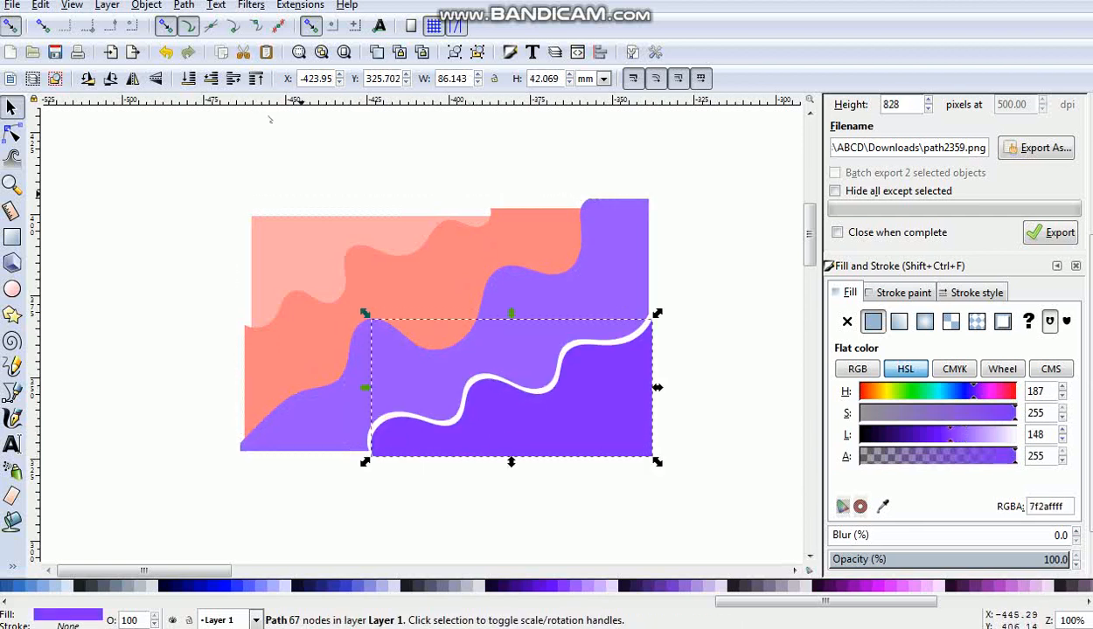
{"action": "left_click_drag", "start_coordinate": [540, 409], "coordinate": [516, 391]}
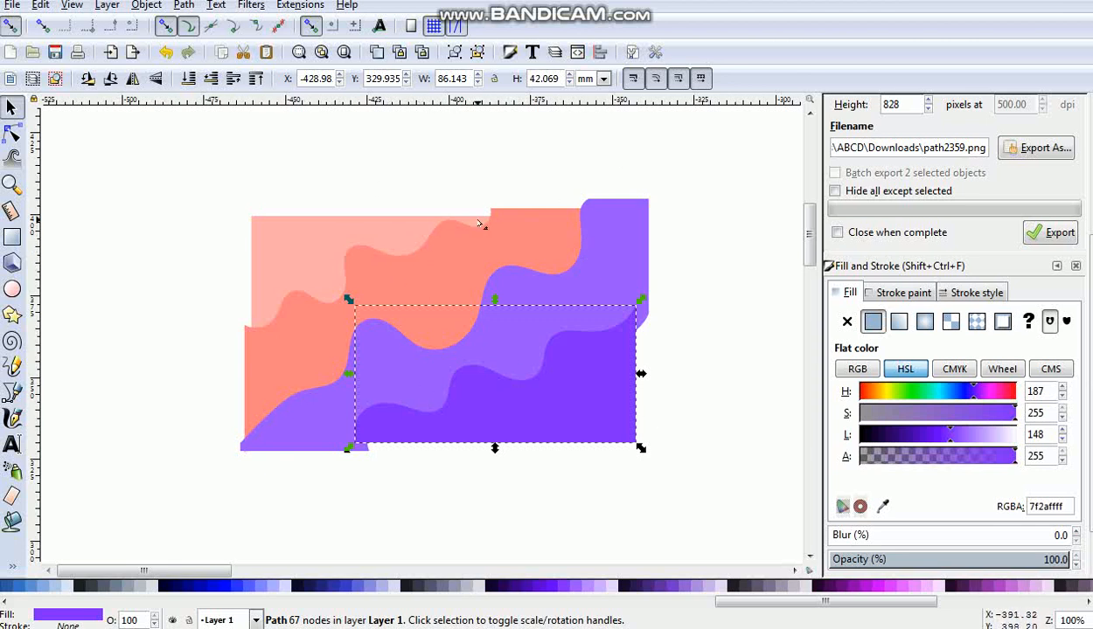
- Duplicate the light red second band, fill the copy with black and lower it two levels to sit behind the original
{"action": "left_click", "coordinate": [300, 335]}
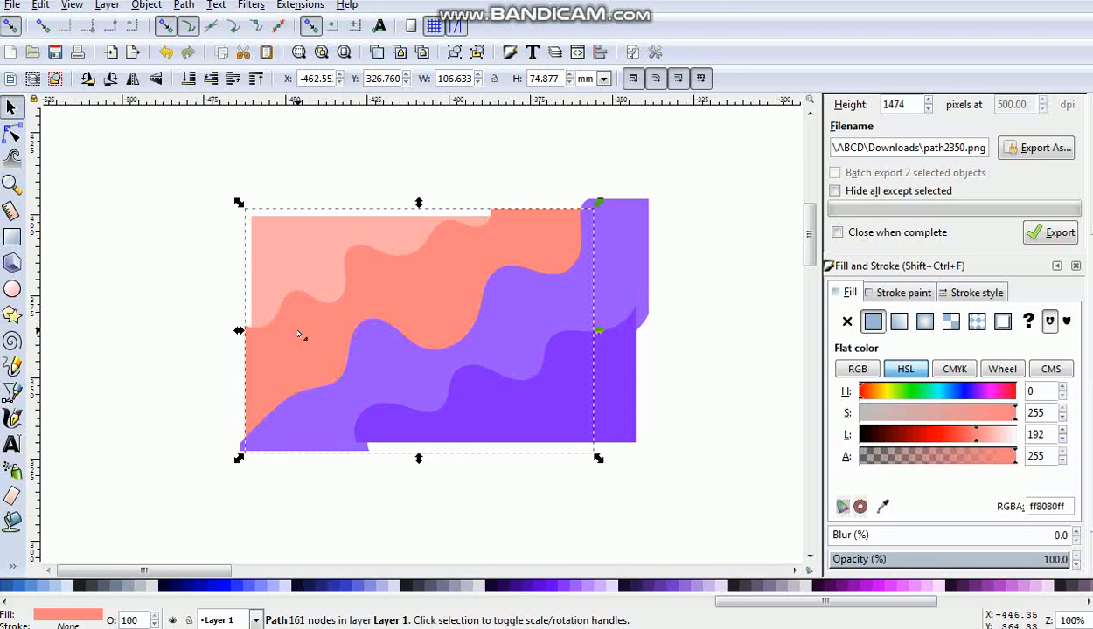
{"action": "key", "text": "ctrl"}
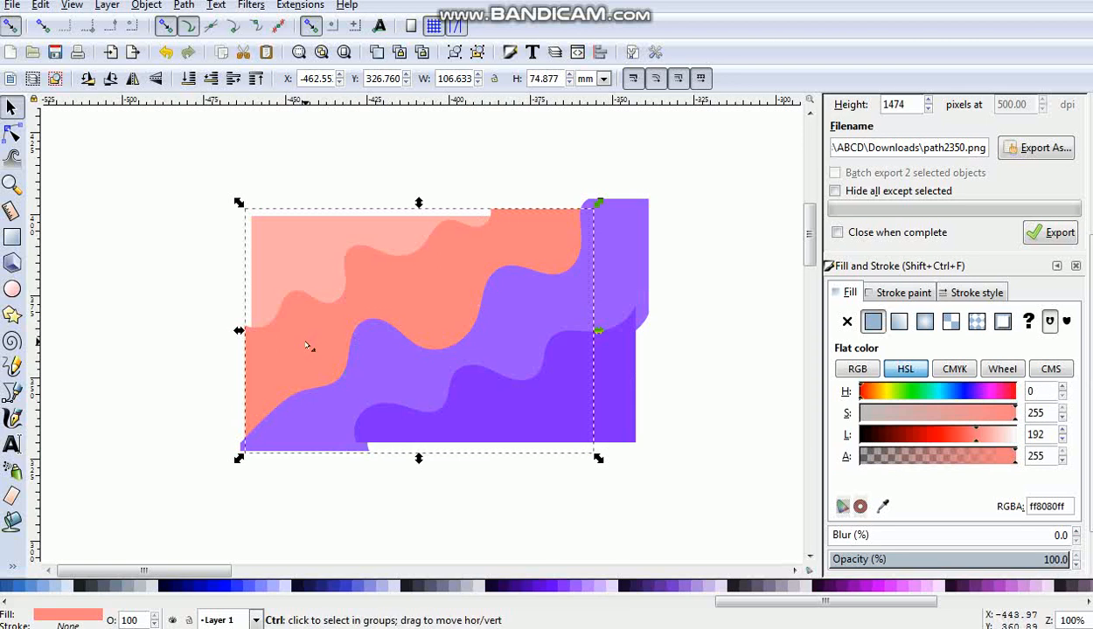
{"action": "key", "text": "ctrl+d"}
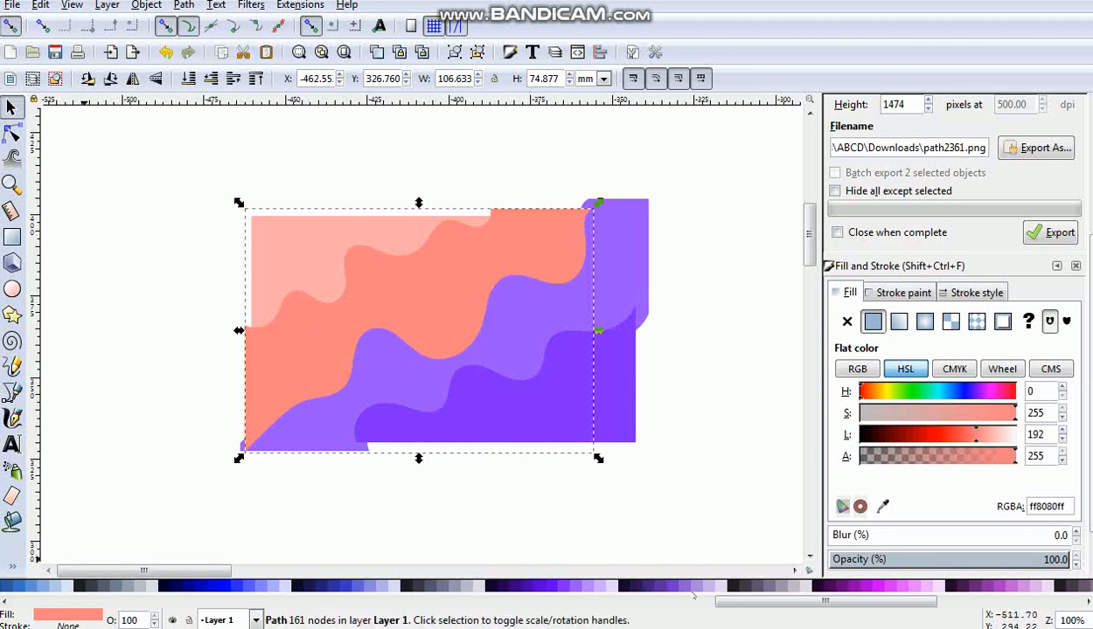
{"action": "scroll", "coordinate": [693, 591], "scroll_direction": "left", "scroll_amount": 10}
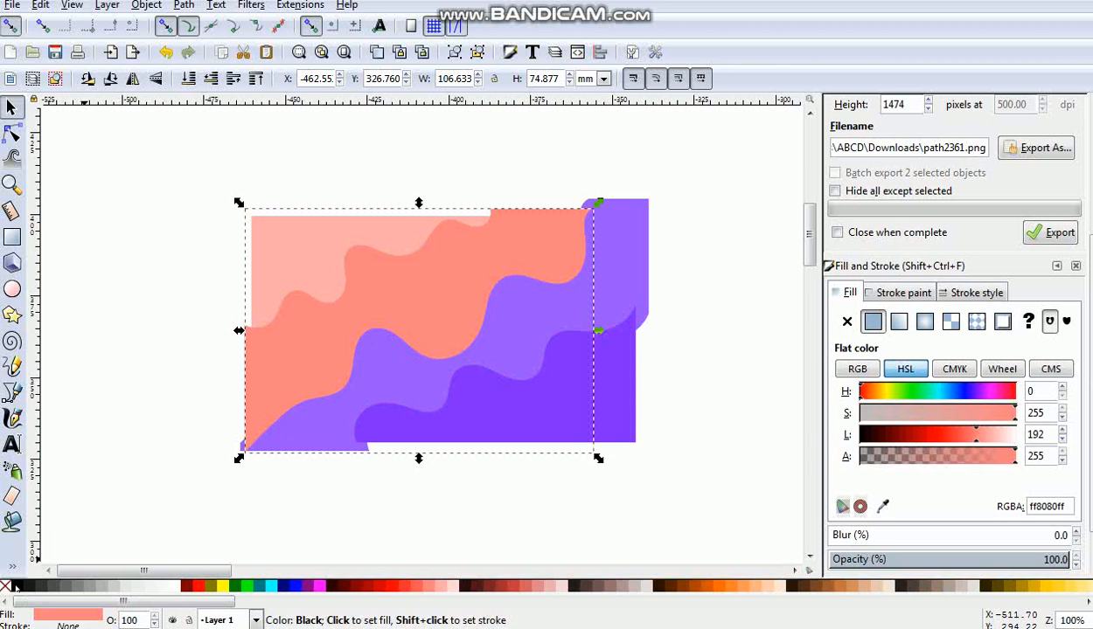
{"action": "left_click", "coordinate": [15, 588]}
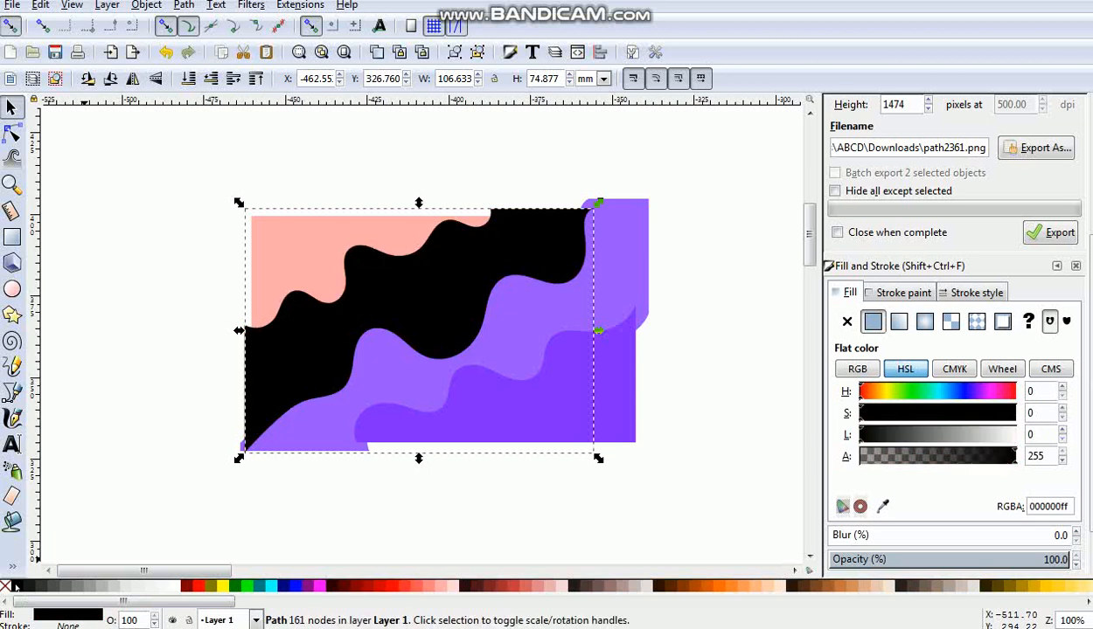
{"action": "left_click", "coordinate": [210, 79]}
{"action": "left_click", "coordinate": [210, 78]}
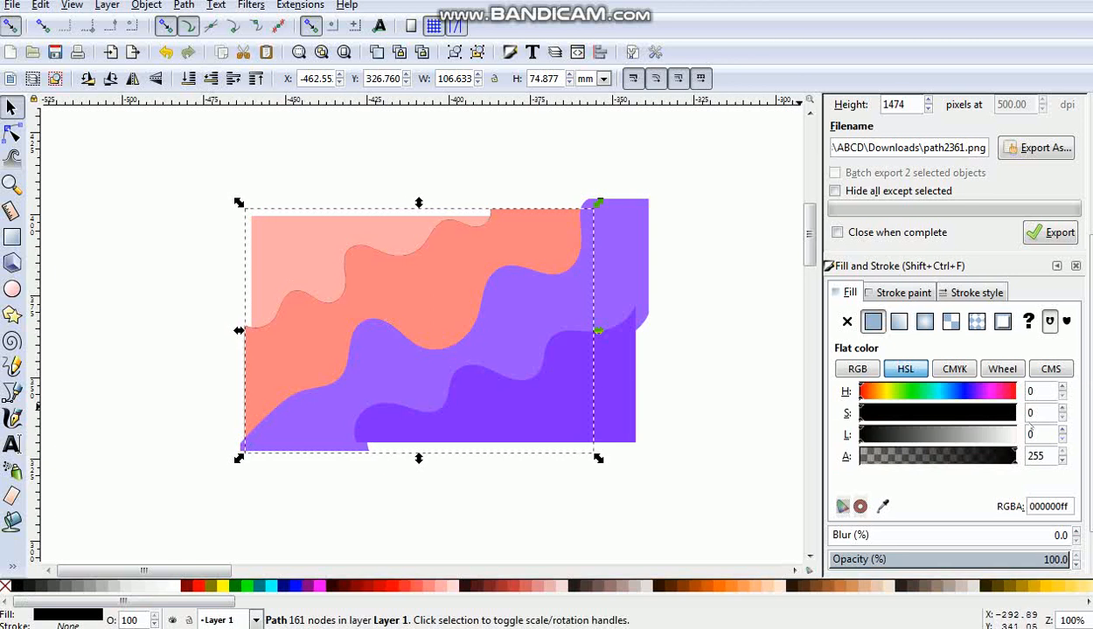
- Set the blur of the black copy behind the second band to 3% for a soft shadow
{"action": "scroll", "coordinate": [920, 512], "scroll_direction": "down", "scroll_amount": 2}
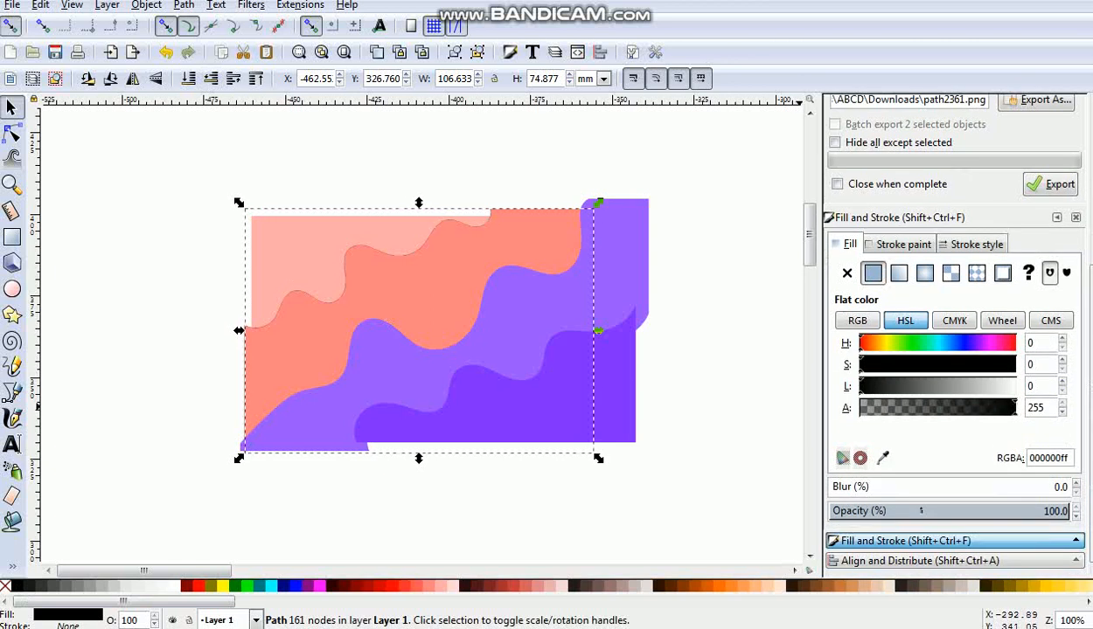
{"action": "left_click", "coordinate": [1069, 482]}
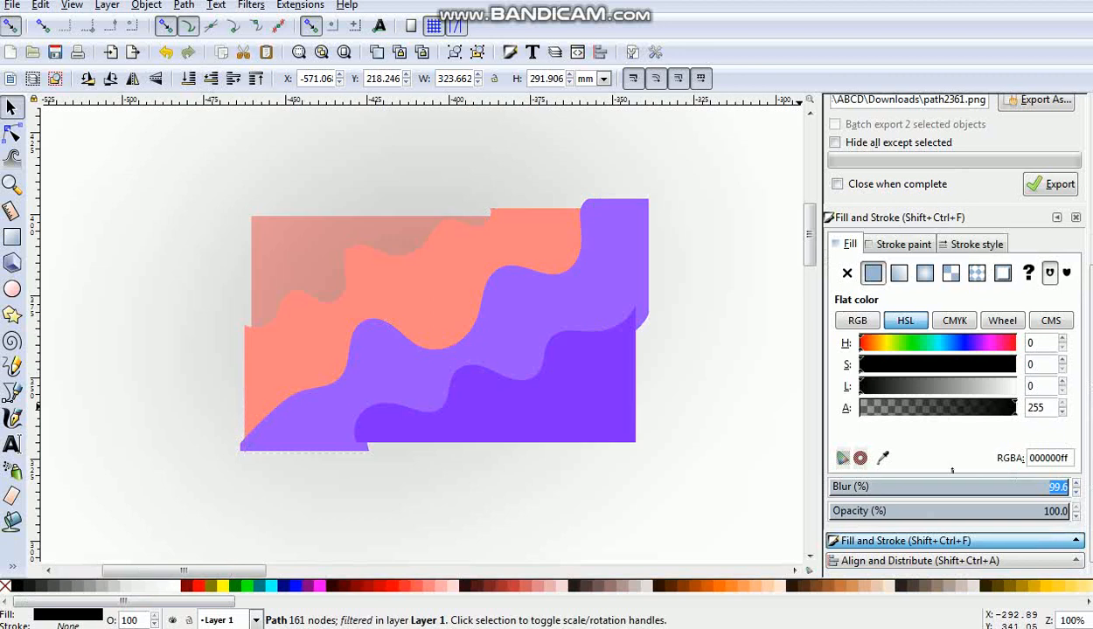
{"action": "left_click_drag", "start_coordinate": [952, 471], "coordinate": [835, 480]}
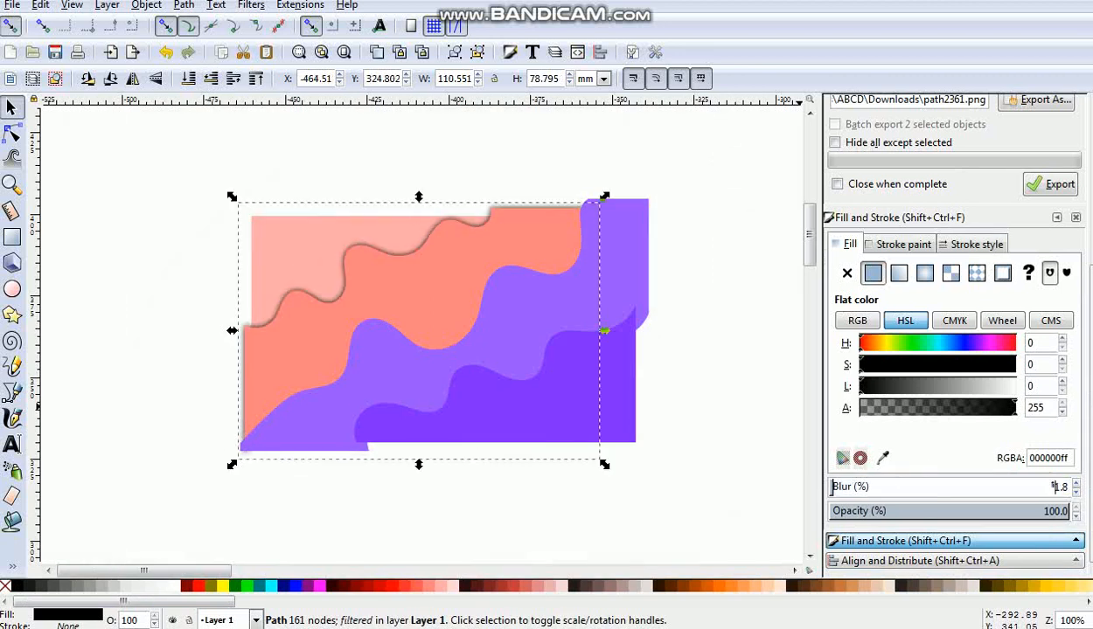
{"action": "left_click_drag", "start_coordinate": [1060, 487], "coordinate": [1066, 487]}
{"action": "type", "text": "3"}
{"action": "key", "text": "Return"}
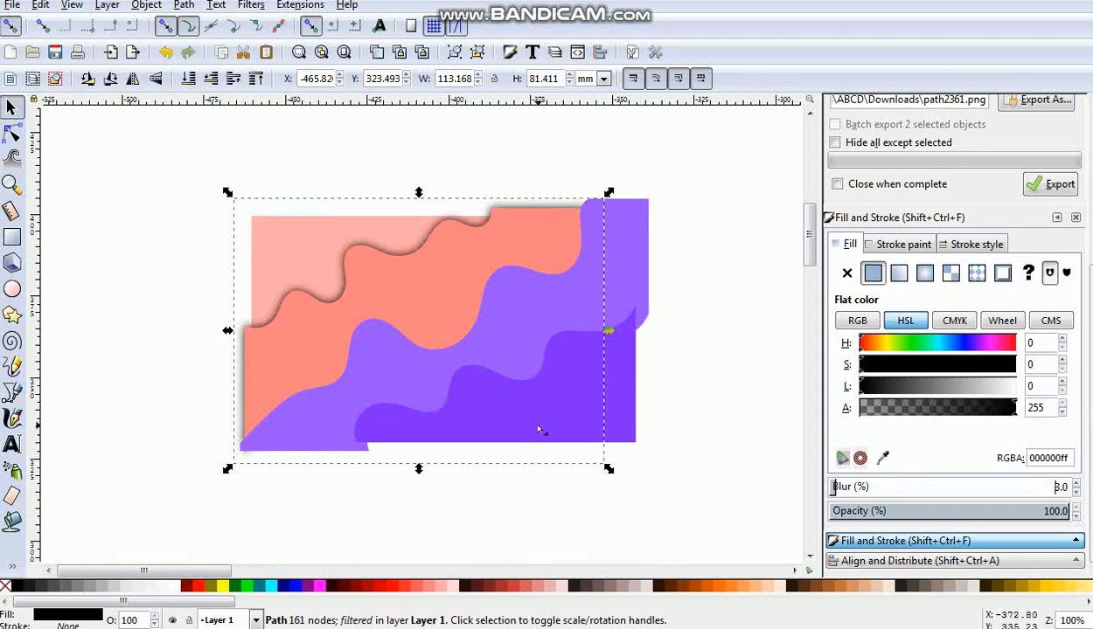
- Duplicate the light purple third band, fill the copy with black, lower it two levels behind the original and nudge it slightly left
{"action": "left_click", "coordinate": [516, 343]}
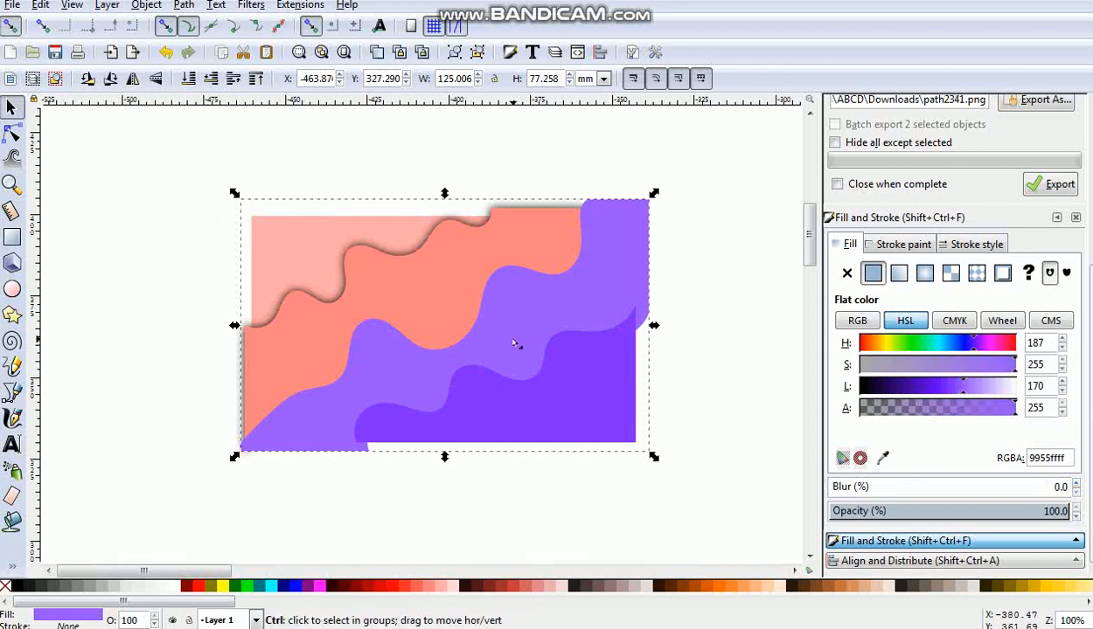
{"action": "key", "text": "ctrl+d"}
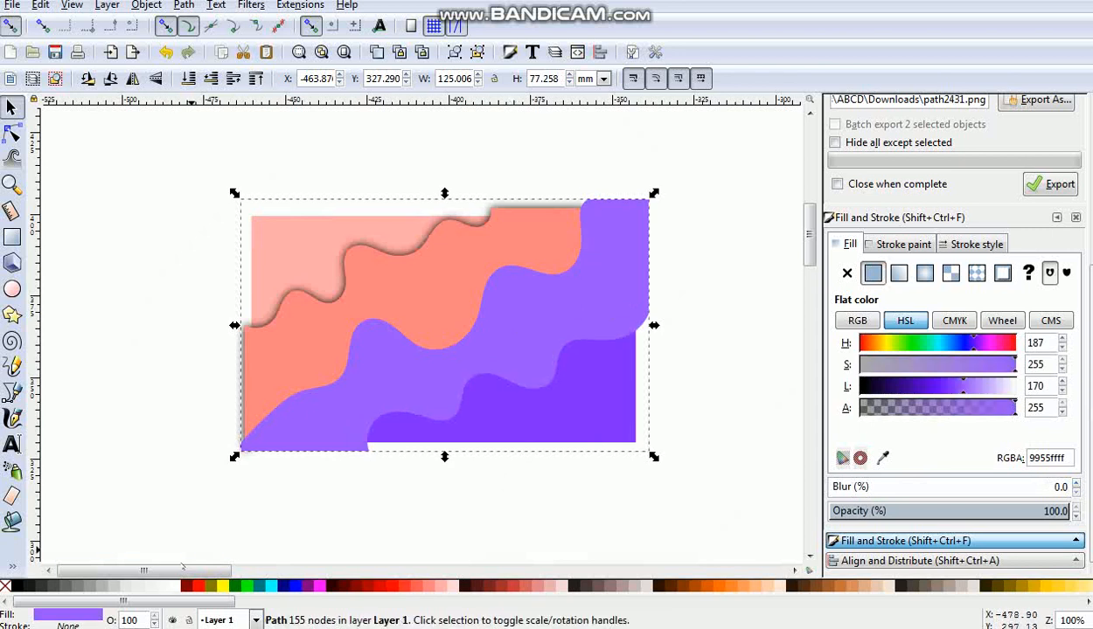
{"action": "left_click", "coordinate": [20, 585]}
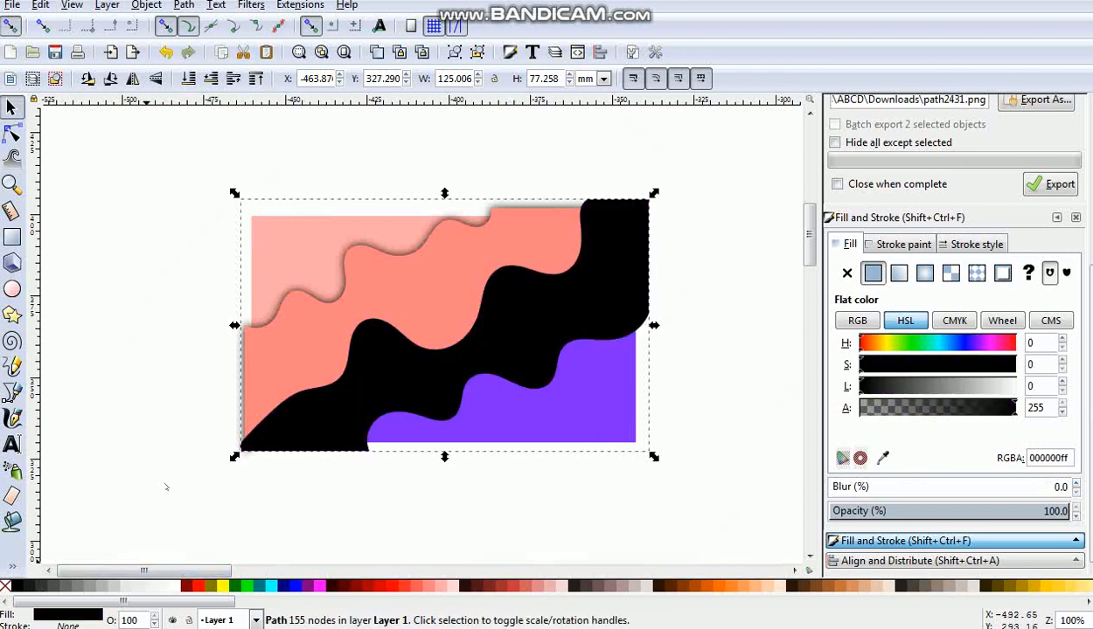
{"action": "left_click", "coordinate": [211, 78]}
{"action": "left_click", "coordinate": [211, 79]}
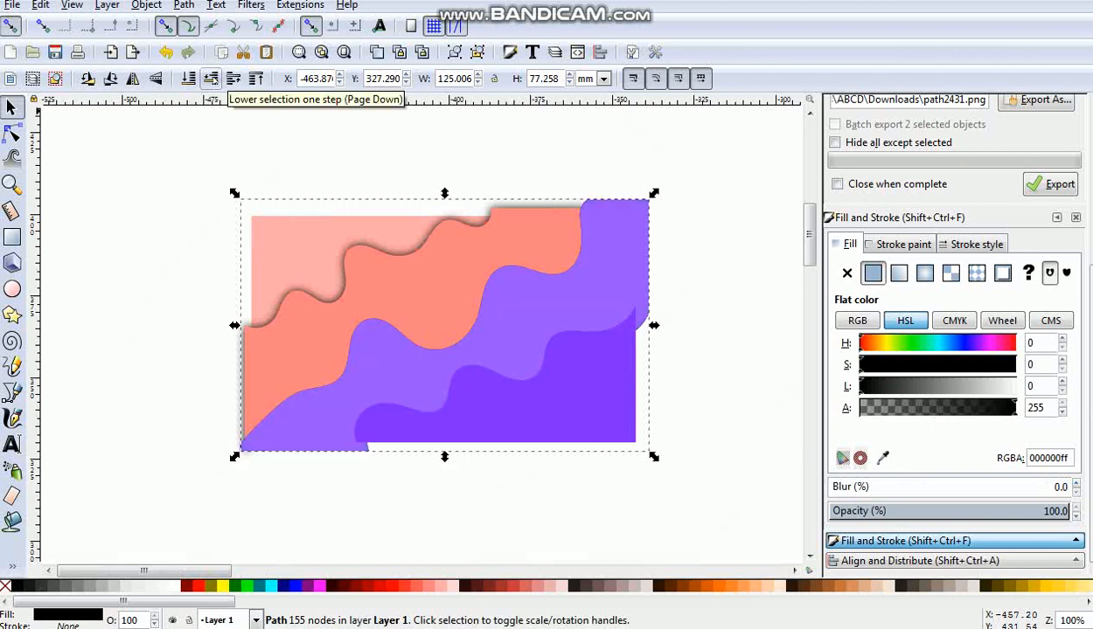
{"action": "key", "text": "Left"}
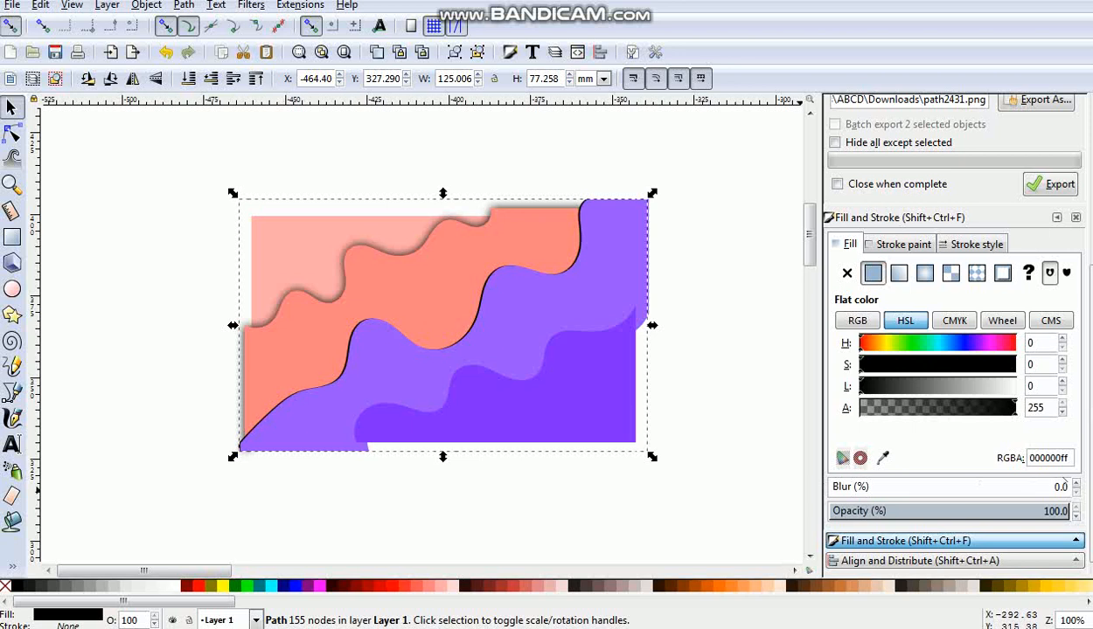
- Set the blur of the black copy behind the third band to 3%
{"action": "double_click", "coordinate": [1059, 486]}
{"action": "type", "text": "3"}
{"action": "key", "text": "Return"}
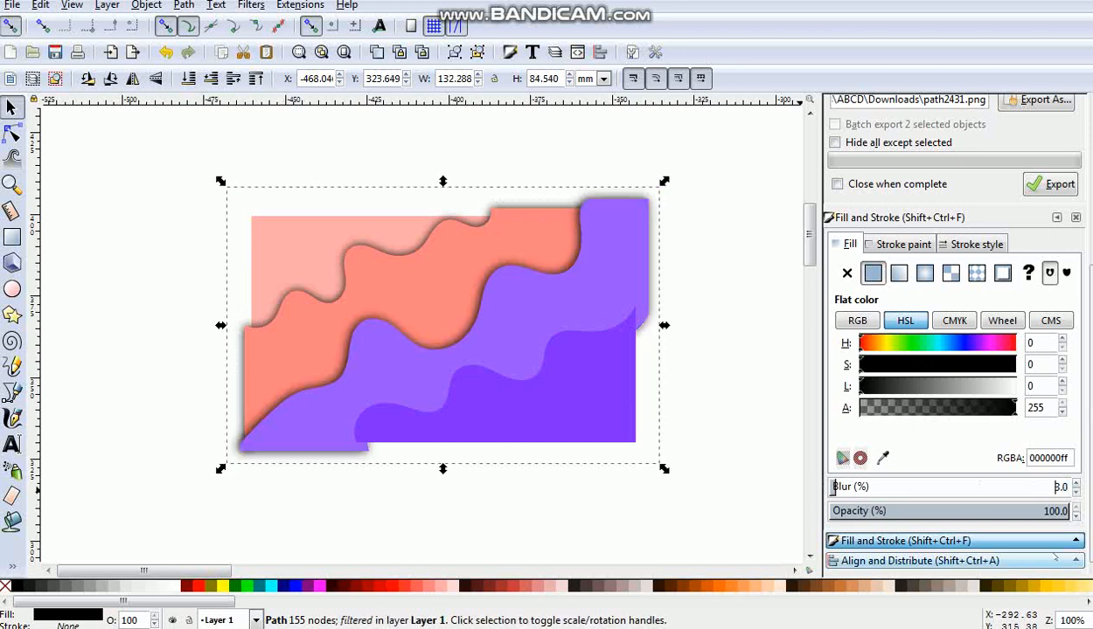
- Add a shadow behind the dark purple lower-right piece using a lowered black duplicate, shifted slightly left and blurred 3%
{"action": "left_click", "coordinate": [595, 418]}
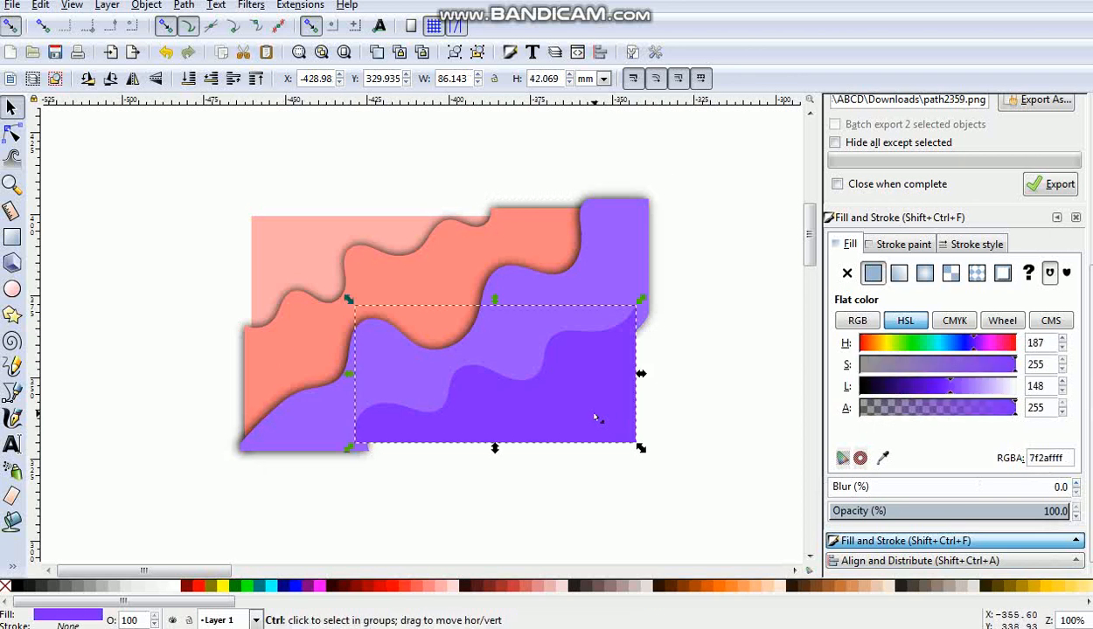
{"action": "left_click", "coordinate": [15, 585]}
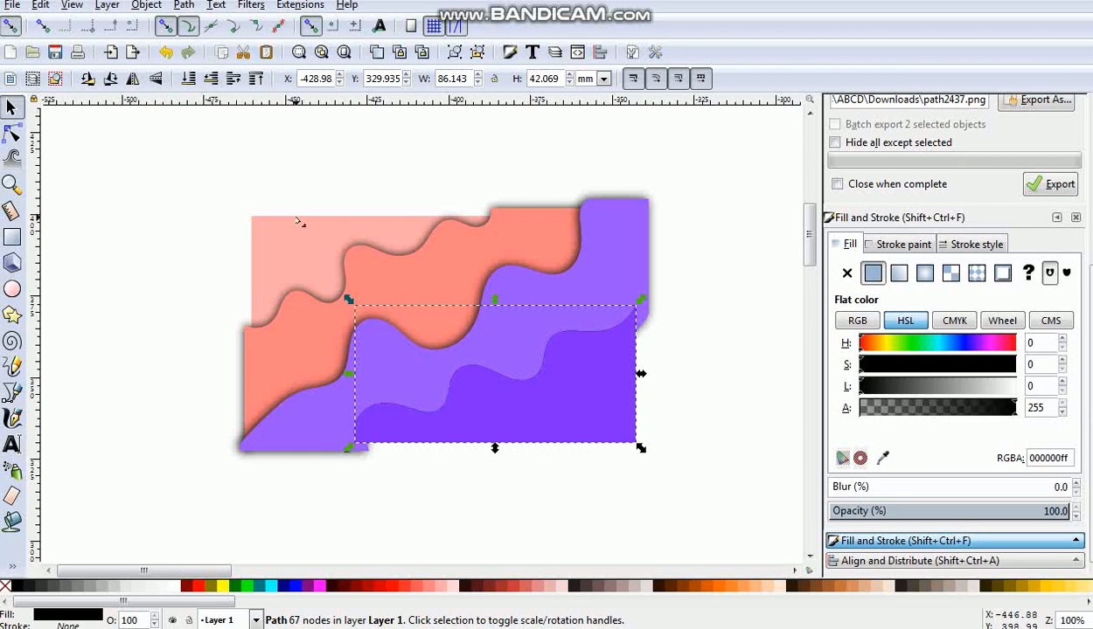
{"action": "double_click", "coordinate": [1059, 487]}
{"action": "type", "text": "3"}
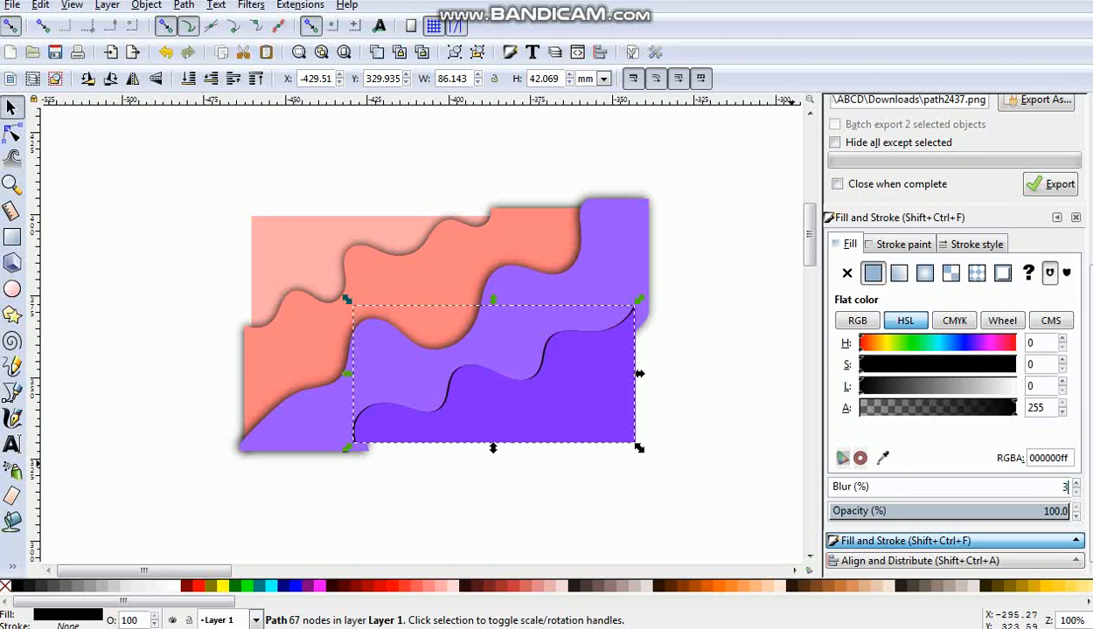
{"action": "key", "text": "Return"}
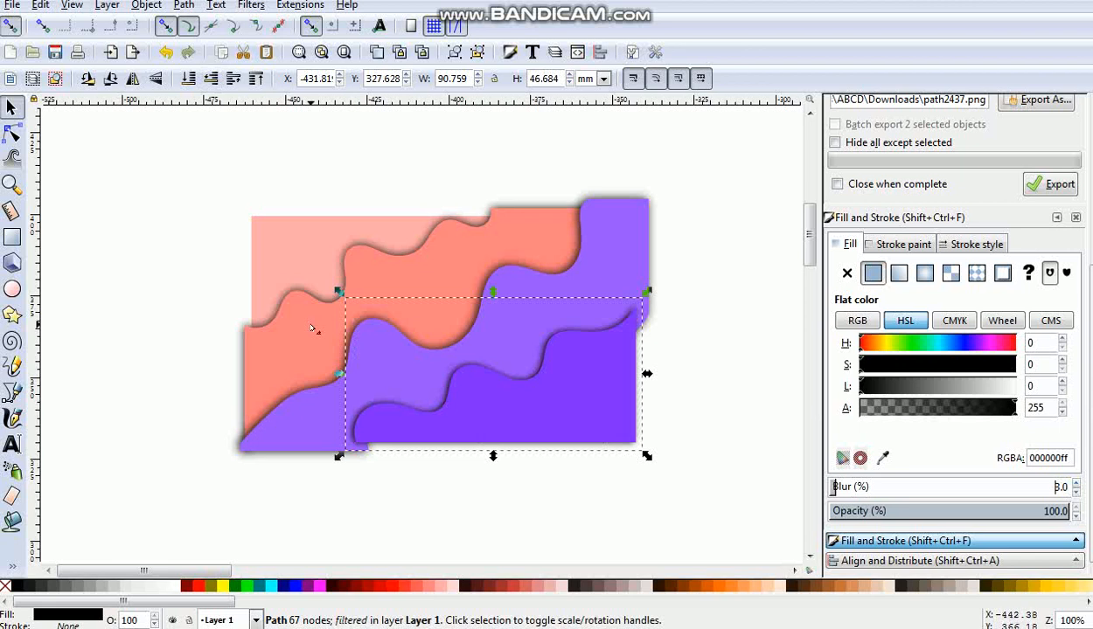
- Draw a black rectangle about 118 by 69 mm over the card, from the upper-left piece's corner to the lower-right piece's corner
{"action": "left_click", "coordinate": [114, 259]}
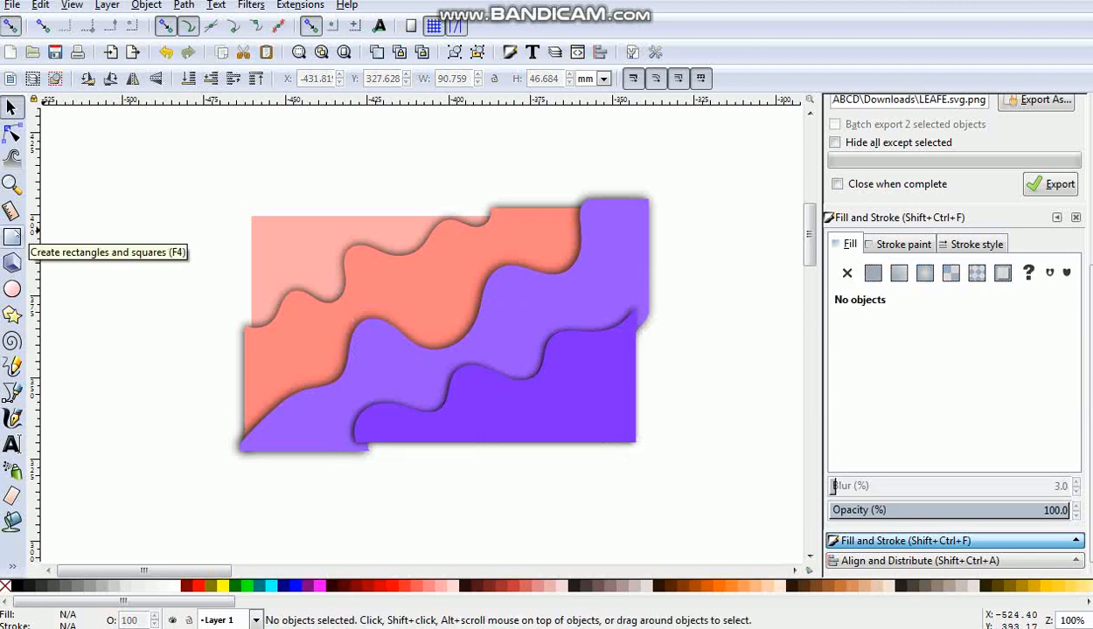
{"action": "left_click", "coordinate": [12, 236]}
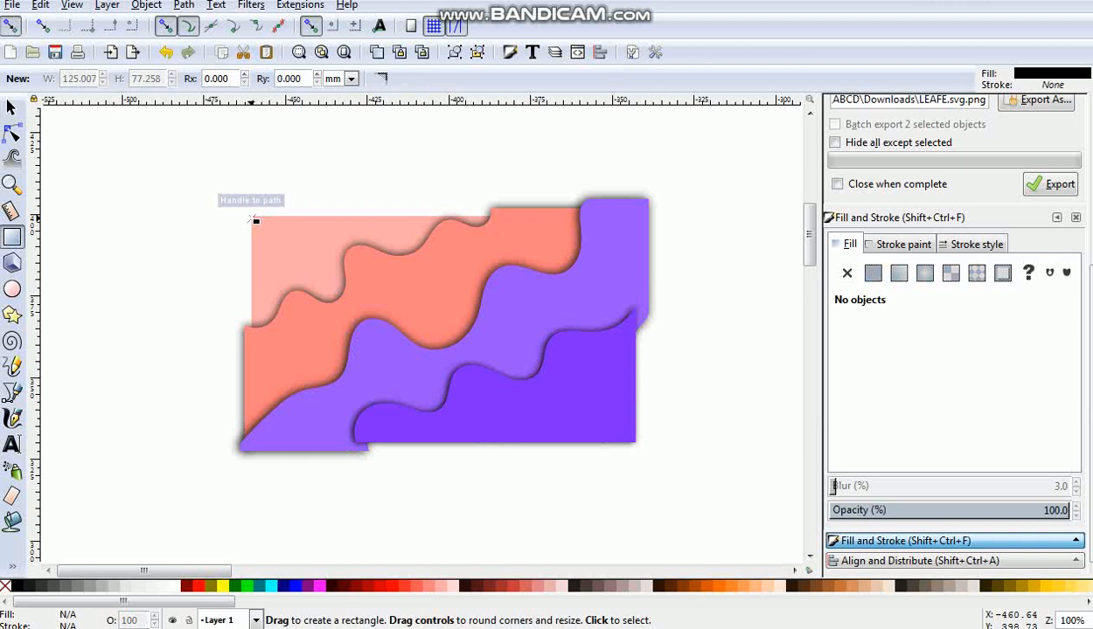
{"action": "mouse_move", "coordinate": [253, 219]}
{"action": "left_mouse_down"}
{"action": "mouse_move", "coordinate": [412, 354]}
{"action": "mouse_move", "coordinate": [637, 444]}
{"action": "left_mouse_up"}
{"action": "key", "text": "s"}
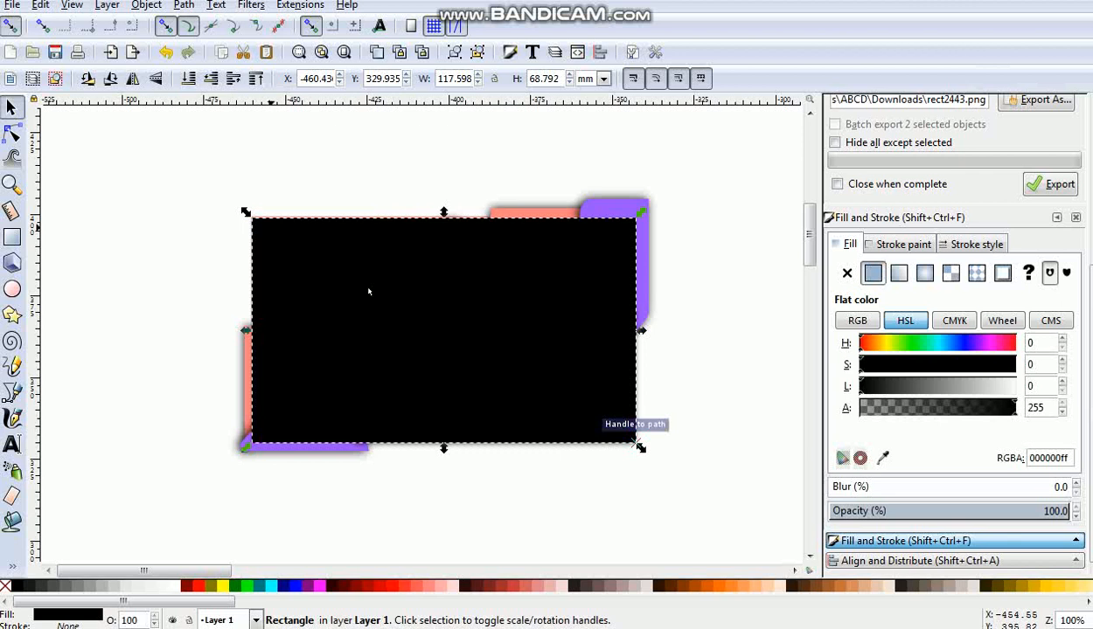
- Trim the light purple third band to the card outline by intersecting it with a duplicate of the black rectangle
{"action": "left_click", "coordinate": [649, 301], "text": "shift"}
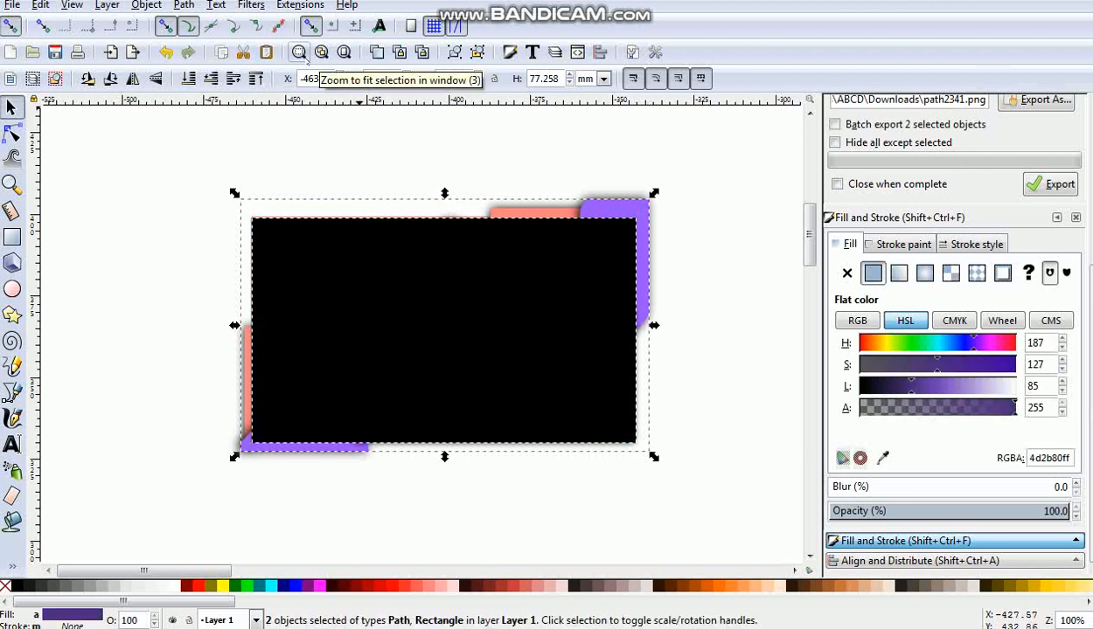
{"action": "left_click", "coordinate": [184, 5]}
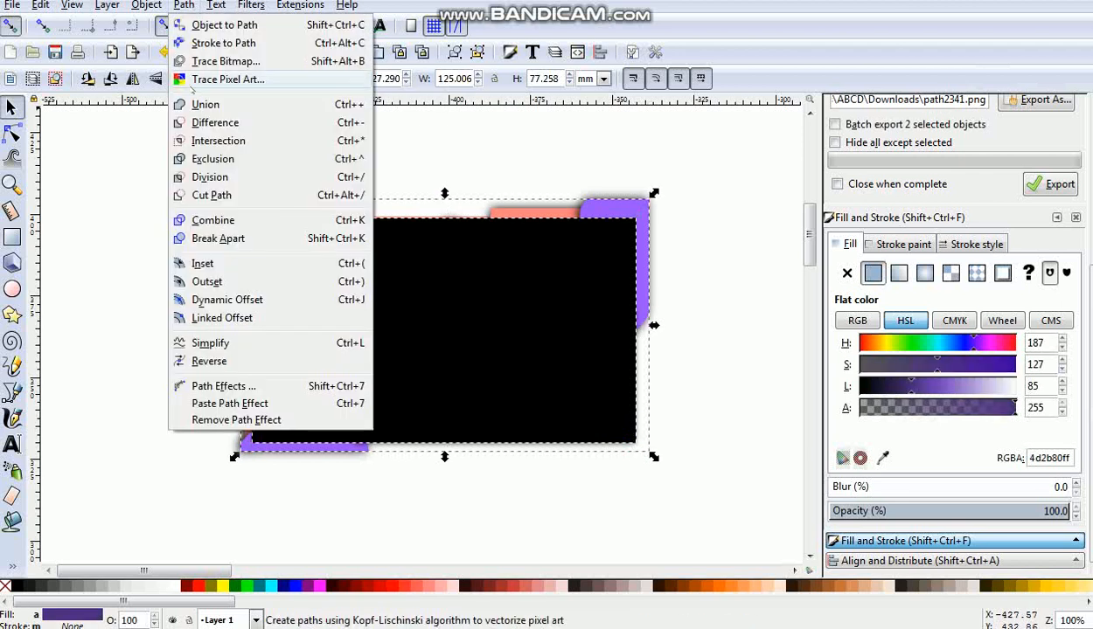
{"action": "left_click", "coordinate": [218, 141]}
- Trim the third band's blurred black shadow to the card outline by intersecting it with a duplicate of the rectangle
{"action": "left_click", "coordinate": [402, 316]}
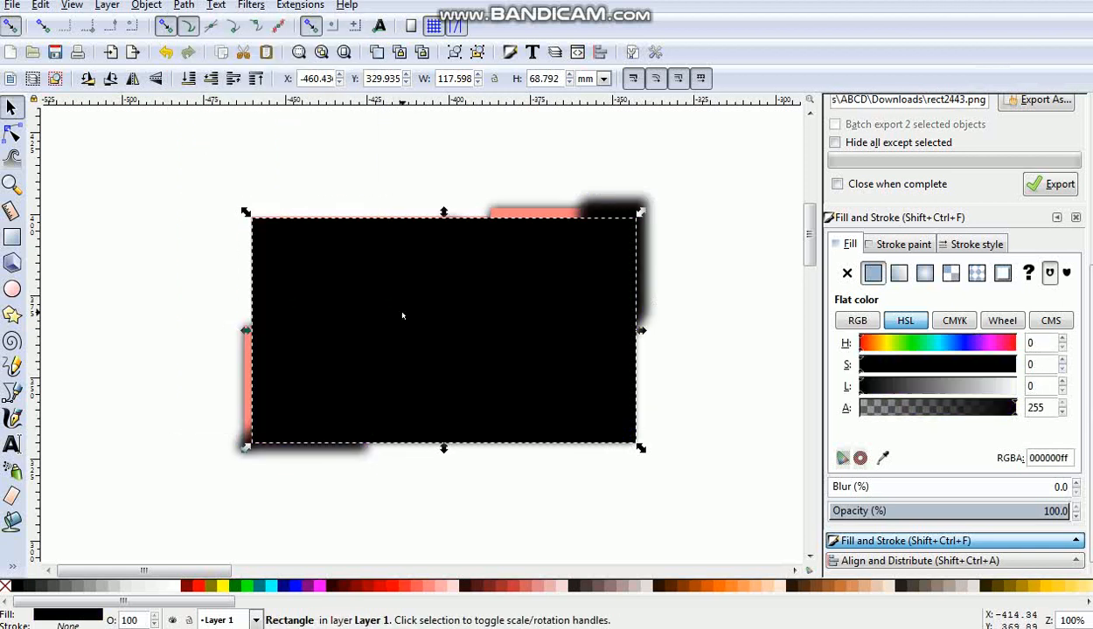
{"action": "left_click", "coordinate": [652, 289], "text": "shift"}
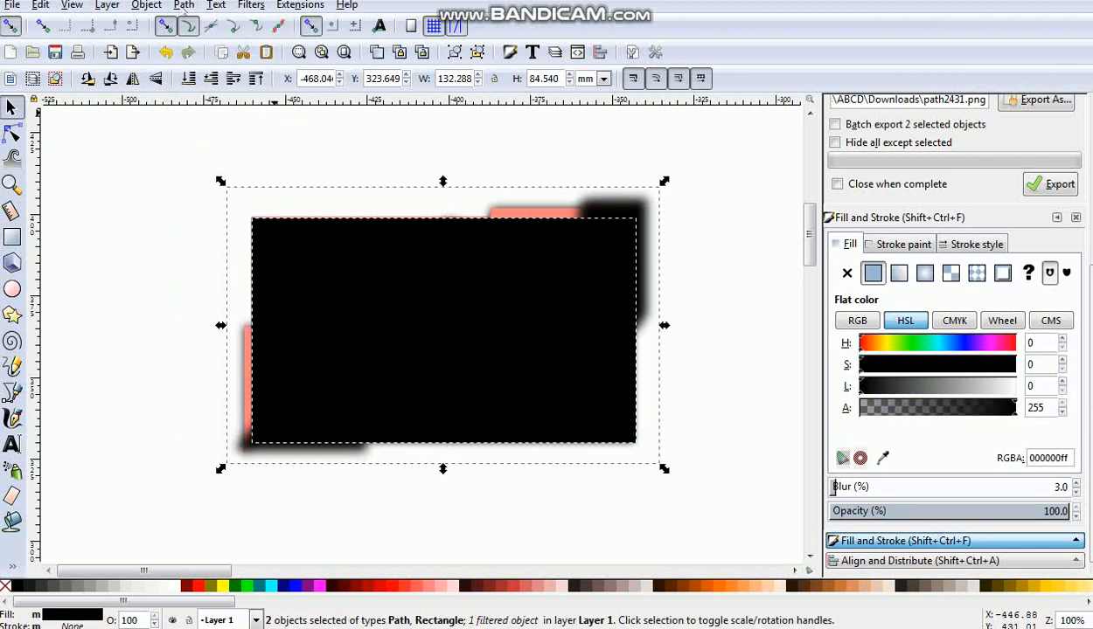
{"action": "left_click", "coordinate": [182, 7]}
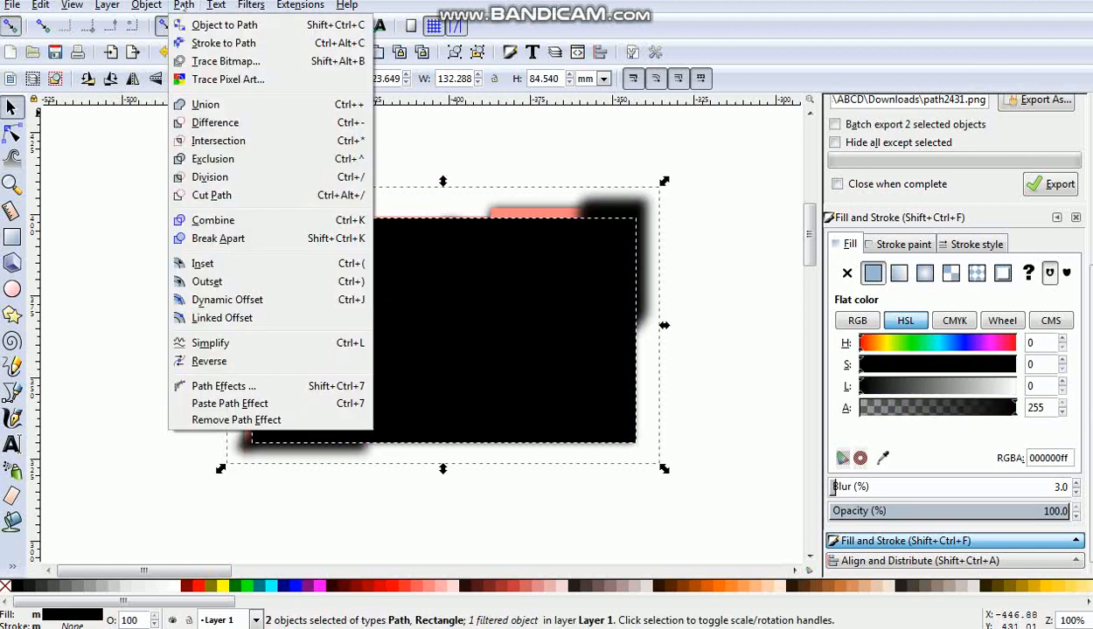
{"action": "left_click", "coordinate": [217, 141]}
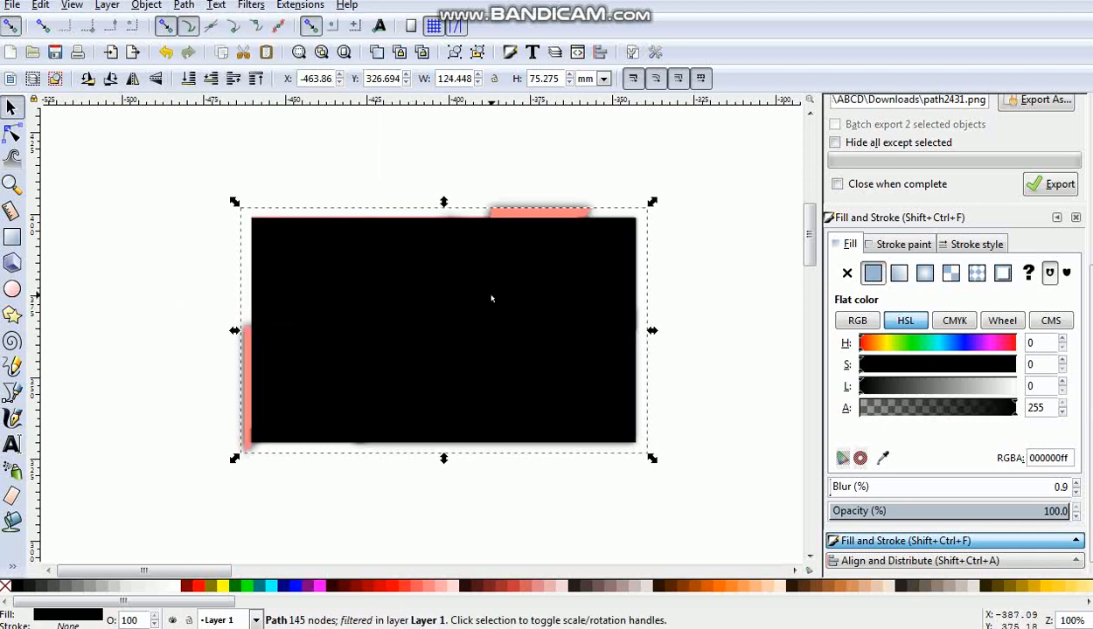
- Trim the light red second band to the card outline by intersecting it with a duplicate of the rectangle
{"action": "key", "text": "ctrl+d"}
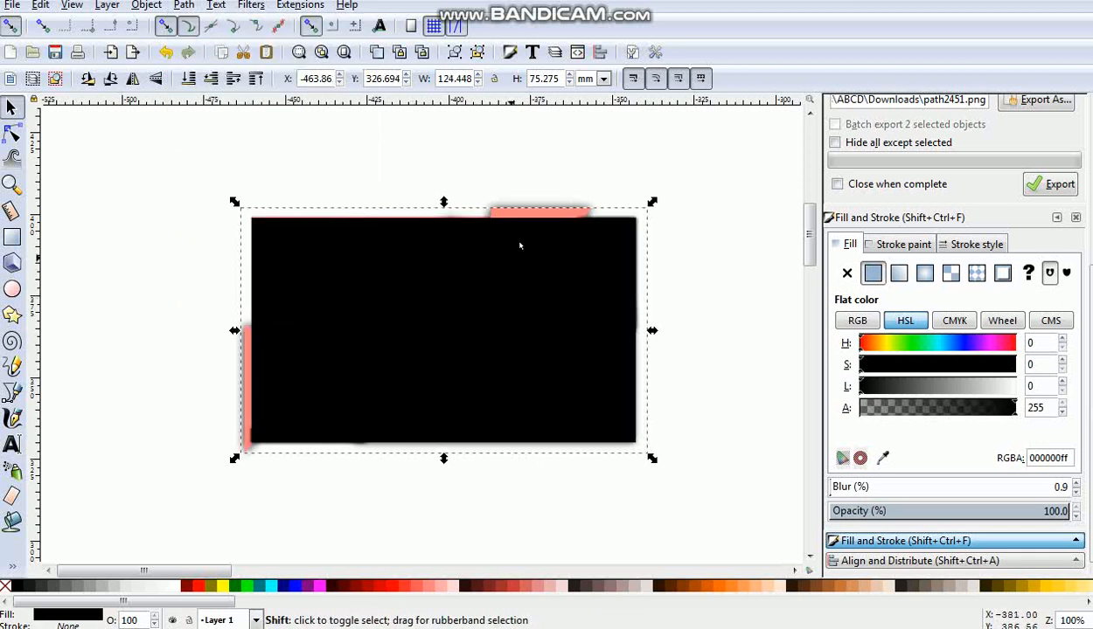
{"action": "left_click", "coordinate": [541, 215], "text": "shift"}
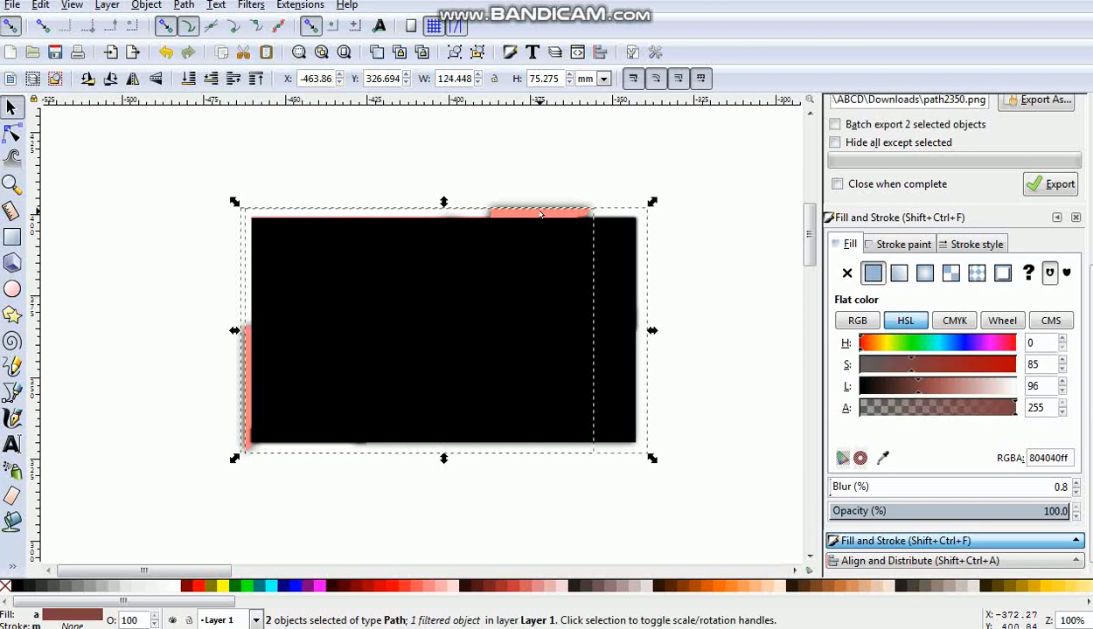
{"action": "key", "text": "ctrl"}
{"action": "key", "text": "ctrl+shift+8"}
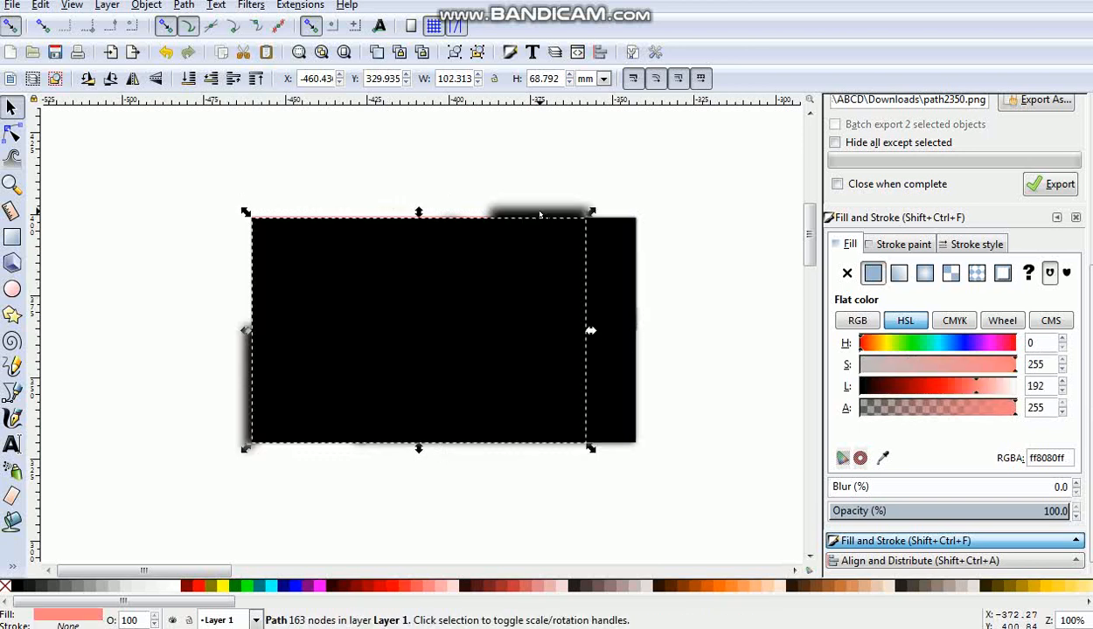
- Duplicate the black rectangle and intersect the copy with the second band's blurred shadow to trim it to the card outline
{"action": "left_click", "coordinate": [558, 310]}
{"action": "key", "text": "ctrl"}
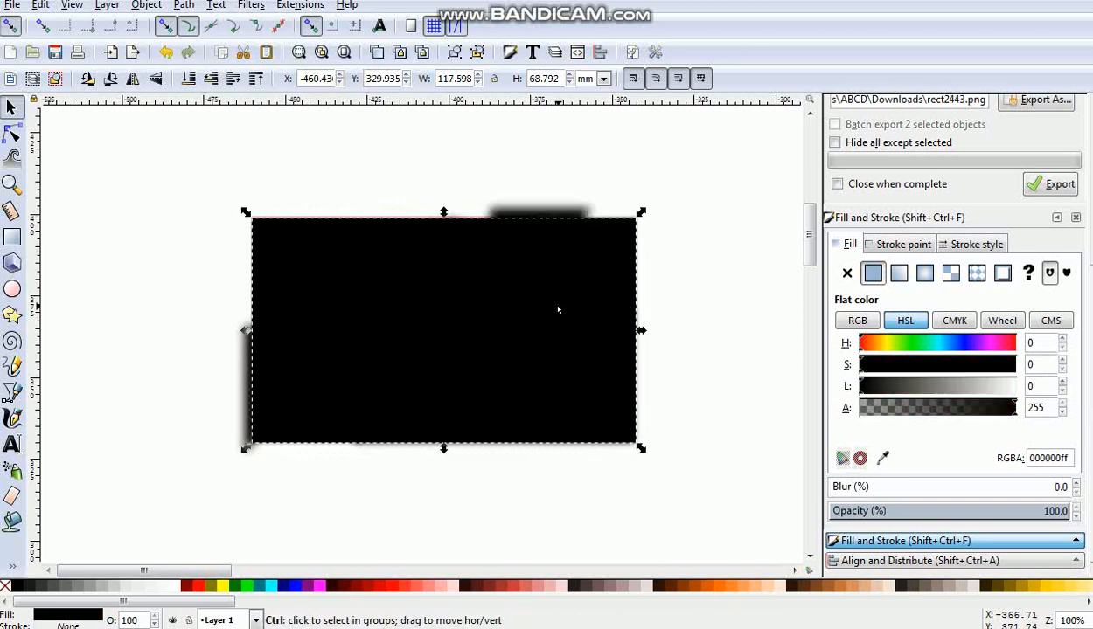
{"action": "key", "text": "ctrl+d"}
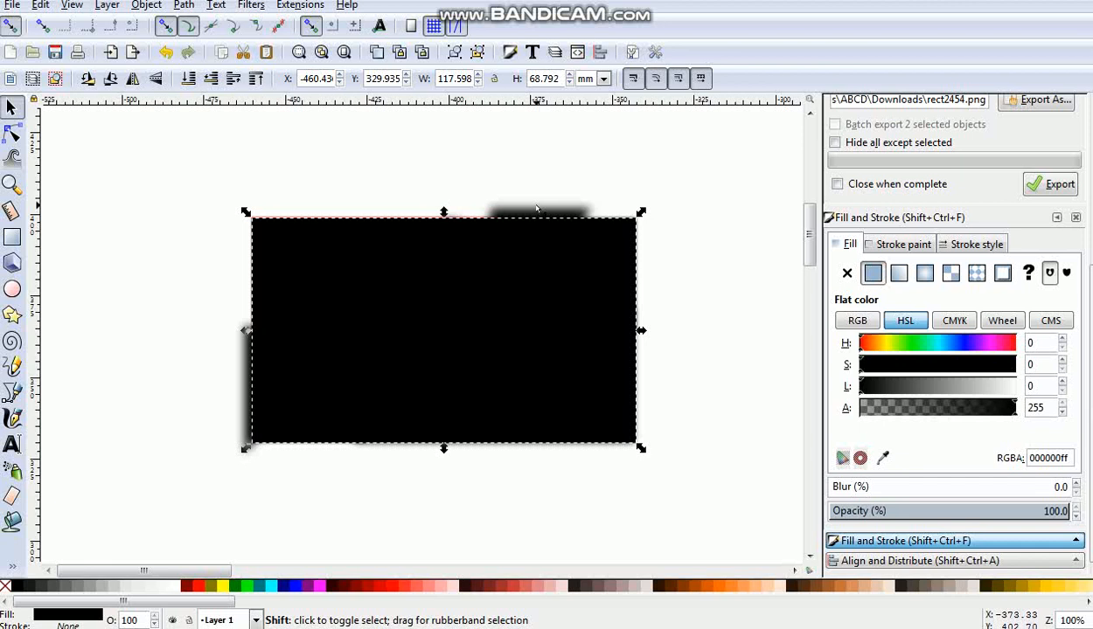
{"action": "left_click", "coordinate": [537, 208], "text": "shift"}
{"action": "key", "text": "ctrl+shift+8"}
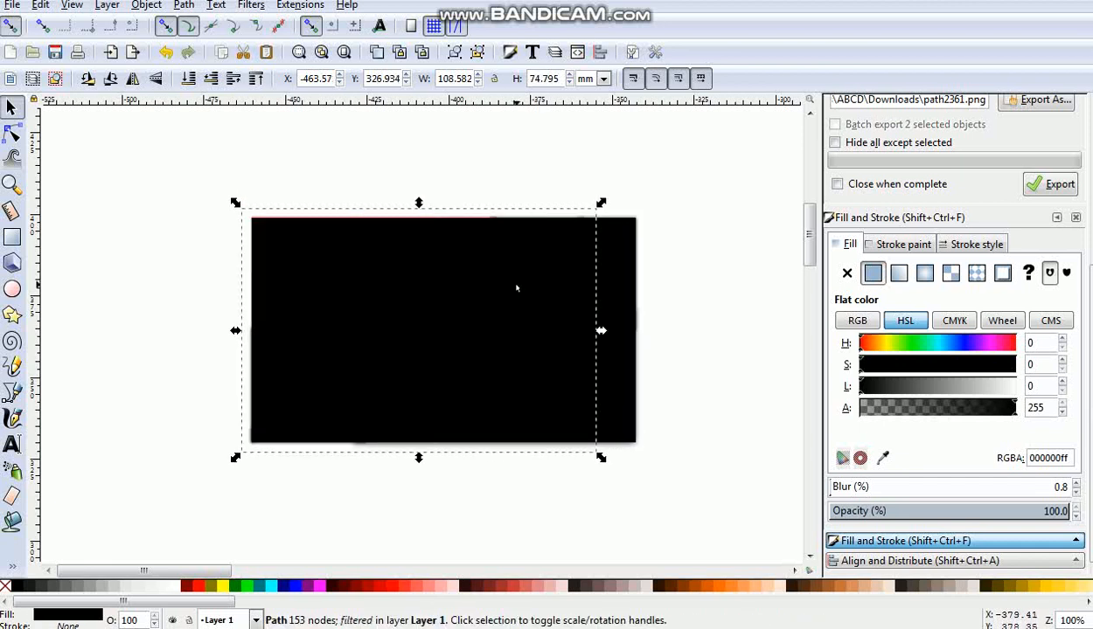
- Move the remaining black rectangle off the card and delete it
{"action": "key", "text": "ctrl+z"}
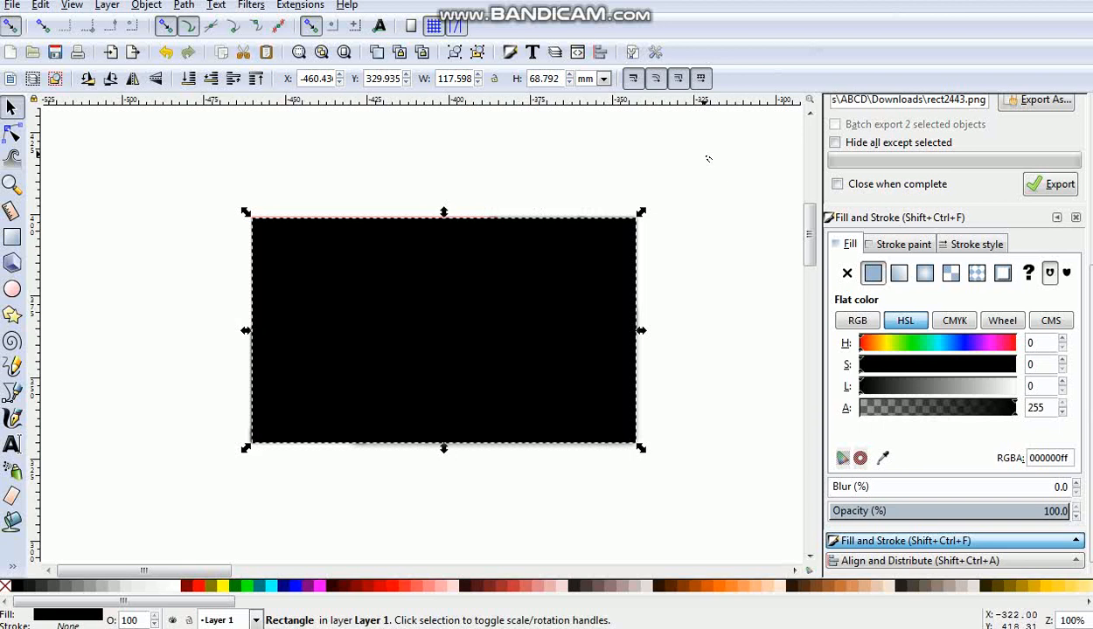
{"action": "key", "text": "ctrl+z"}
{"action": "key", "text": "p"}
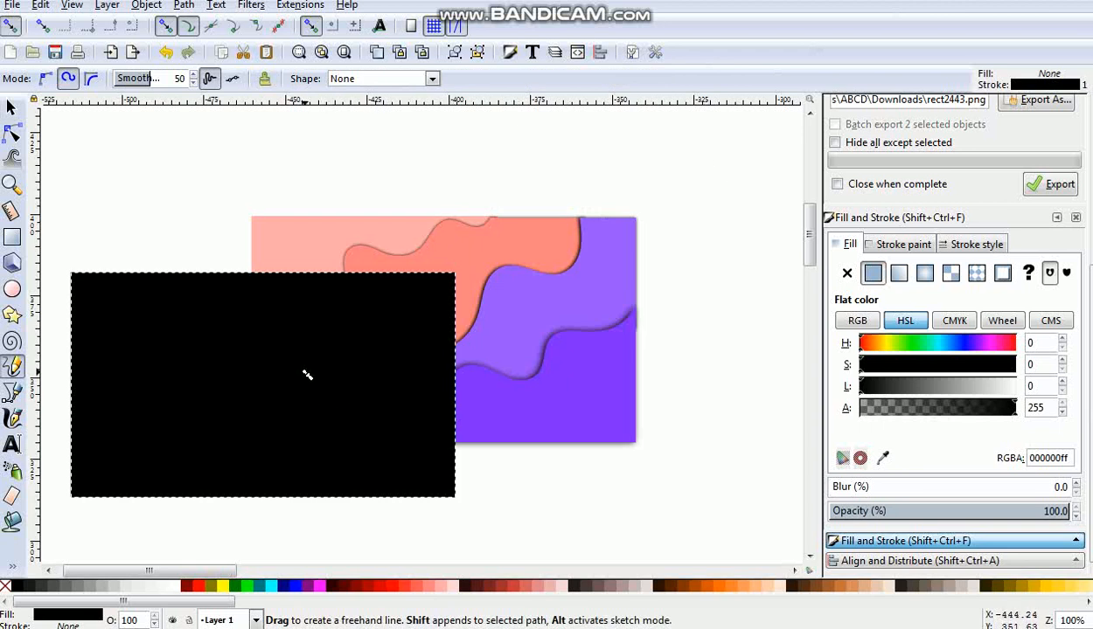
{"action": "key", "text": "s"}
{"action": "key", "text": "Delete"}
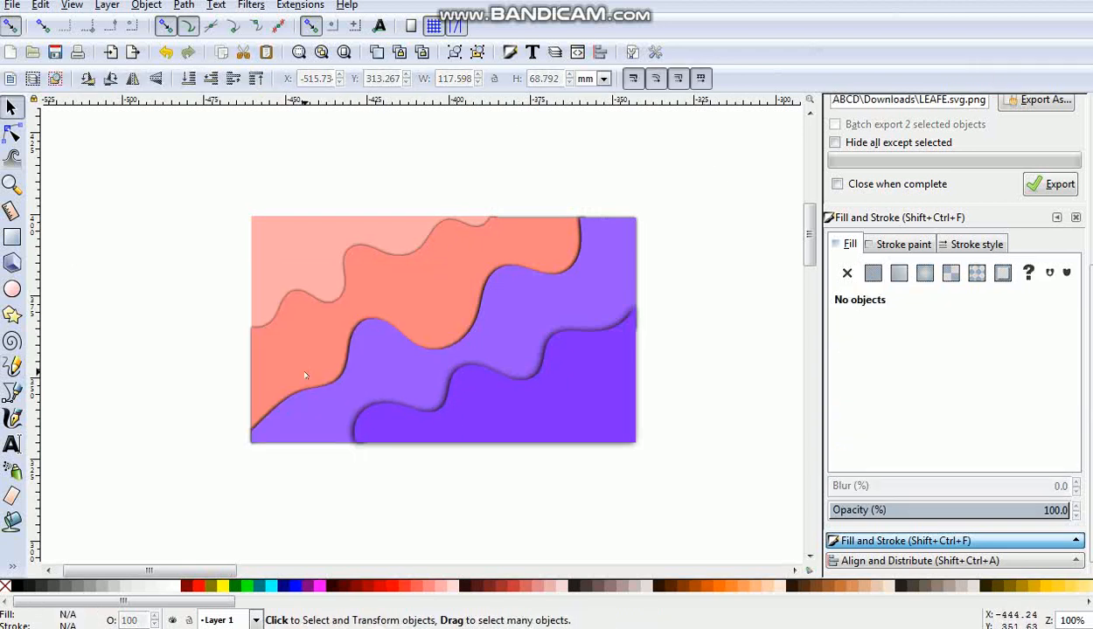
- Select the trimmed black shadow beneath the light purple third band and set its blur to 3%
{"action": "left_click", "coordinate": [507, 304]}
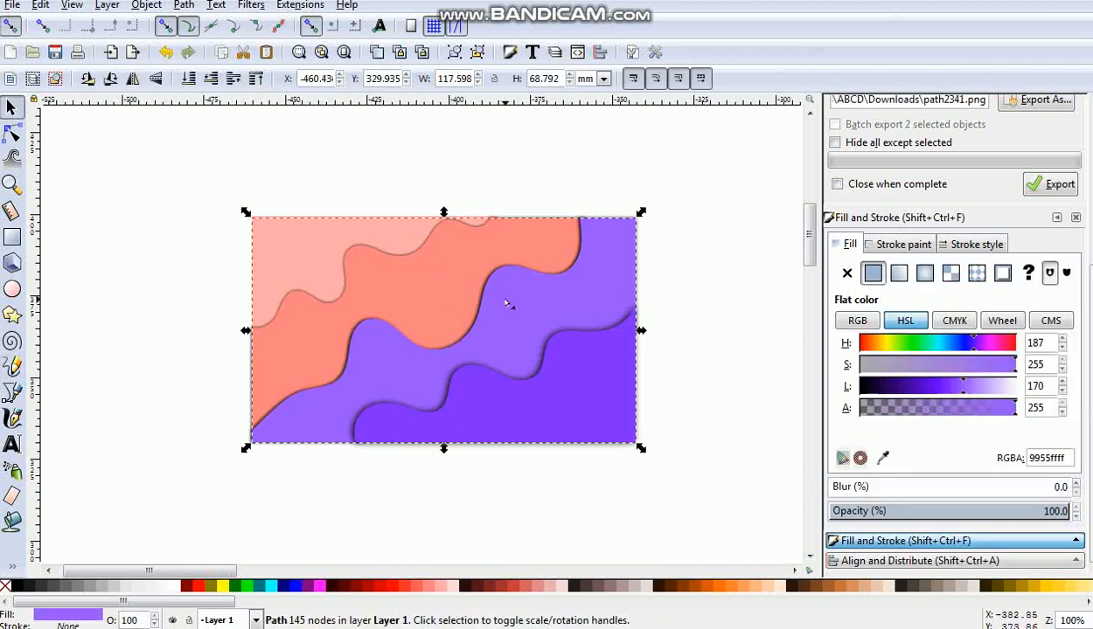
{"action": "key", "text": "d"}
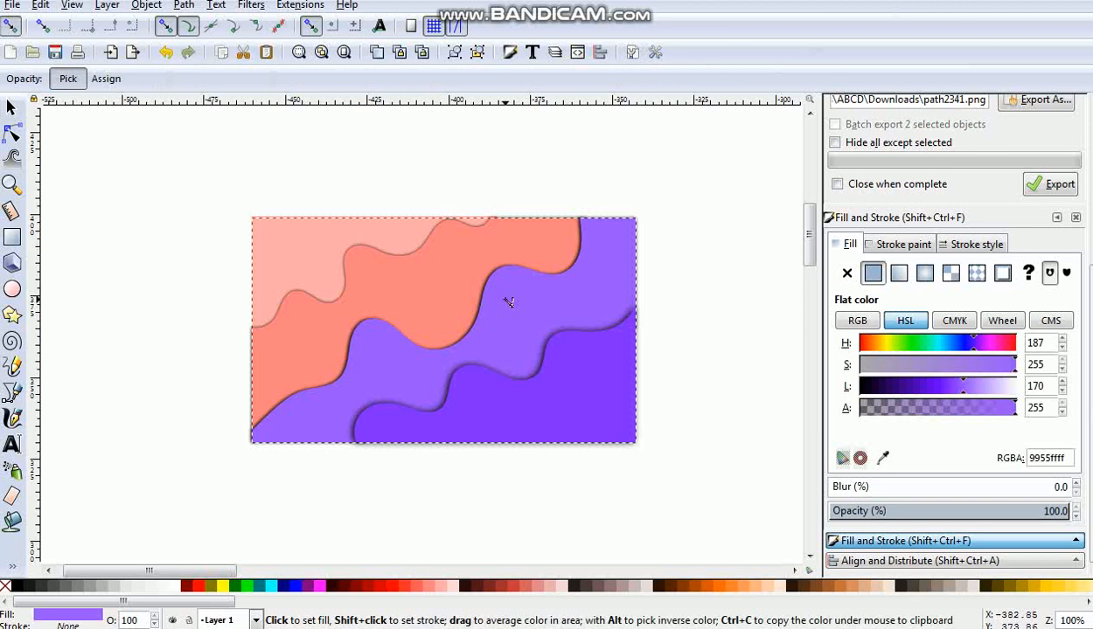
{"action": "key", "text": "space"}
{"action": "key", "text": "space"}
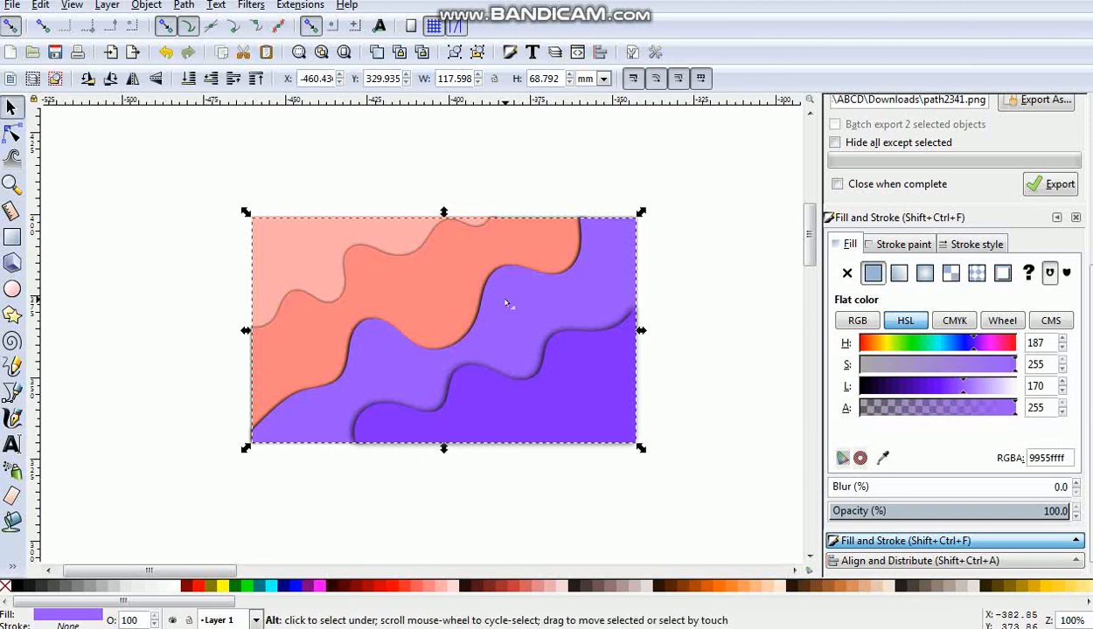
{"action": "left_click", "coordinate": [507, 303], "text": "alt"}
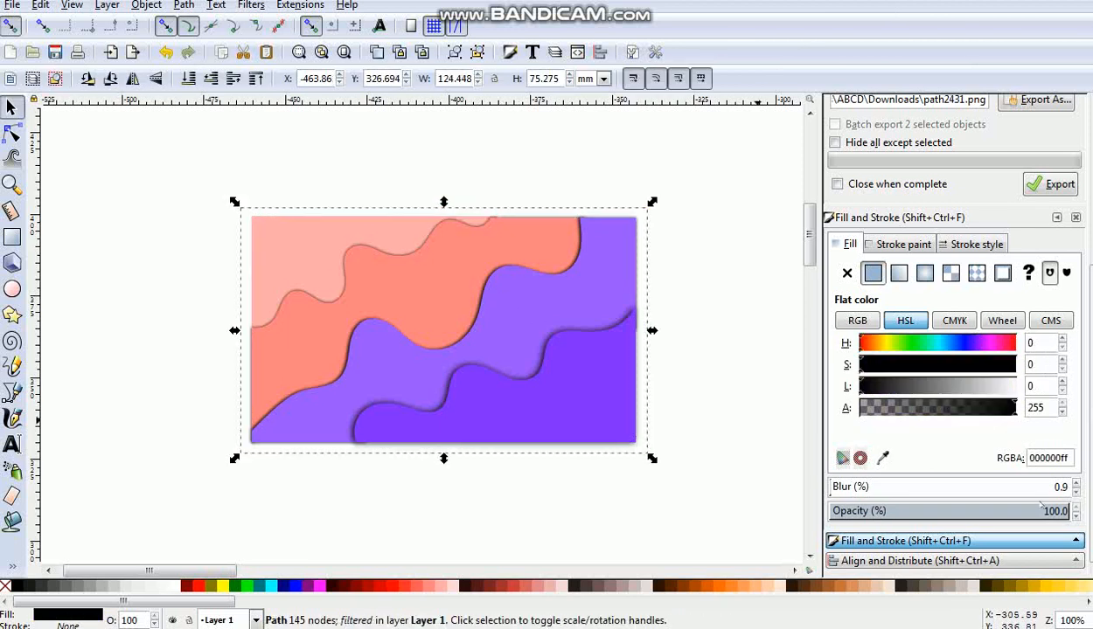
{"action": "left_click_drag", "start_coordinate": [1060, 487], "coordinate": [1067, 487]}
{"action": "type", "text": "3"}
{"action": "key", "text": "Return"}
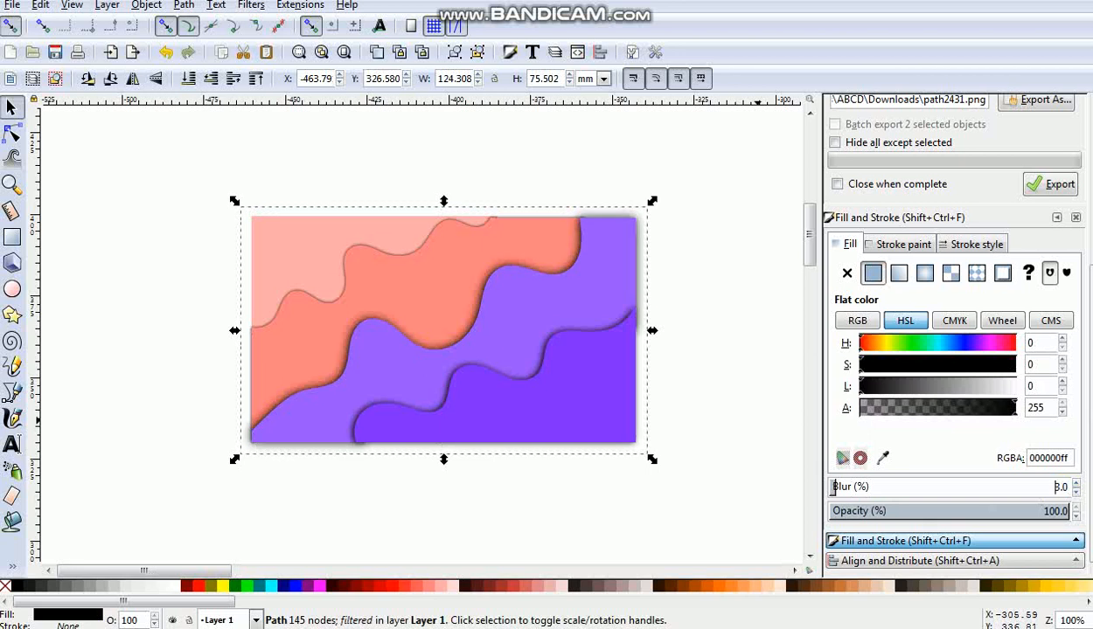
- Select the trimmed black shadow beneath the light red second band and set its blur to 3%
{"action": "left_click", "coordinate": [426, 298]}
{"action": "left_click", "coordinate": [426, 298], "text": "alt"}
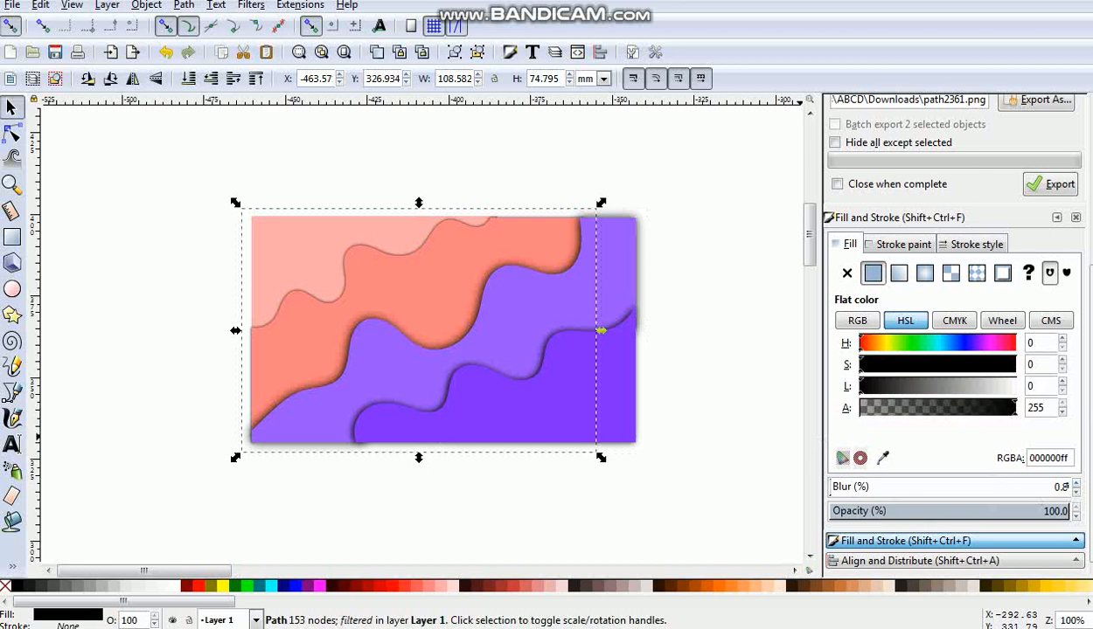
{"action": "left_click_drag", "start_coordinate": [1069, 487], "coordinate": [1052, 487]}
{"action": "type", "text": "3"}
{"action": "key", "text": "Return"}
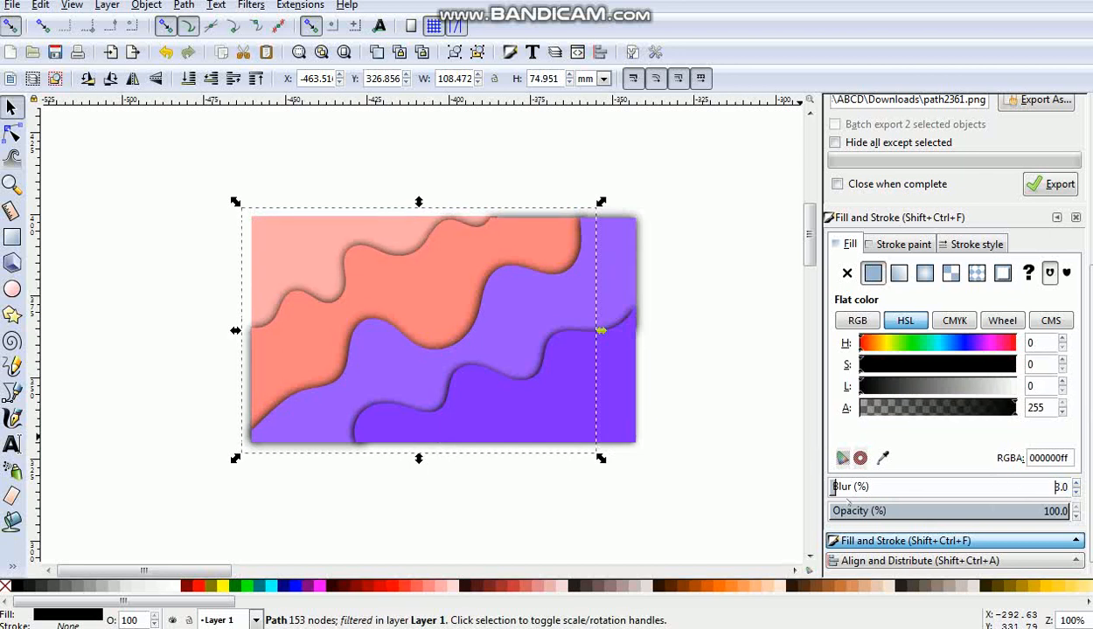
- Check the blur setting of the trimmed black shadow beneath the dark purple band and clear the selection
{"action": "left_click", "coordinate": [586, 403]}
{"action": "left_click", "coordinate": [586, 404], "text": "alt"}
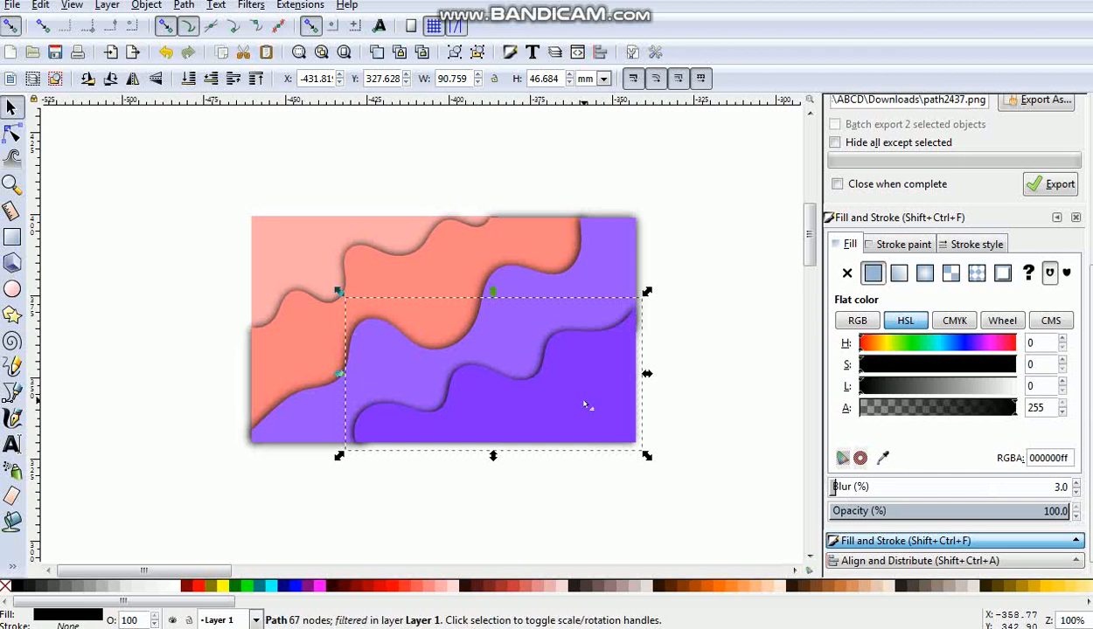
{"action": "left_click", "coordinate": [715, 373]}
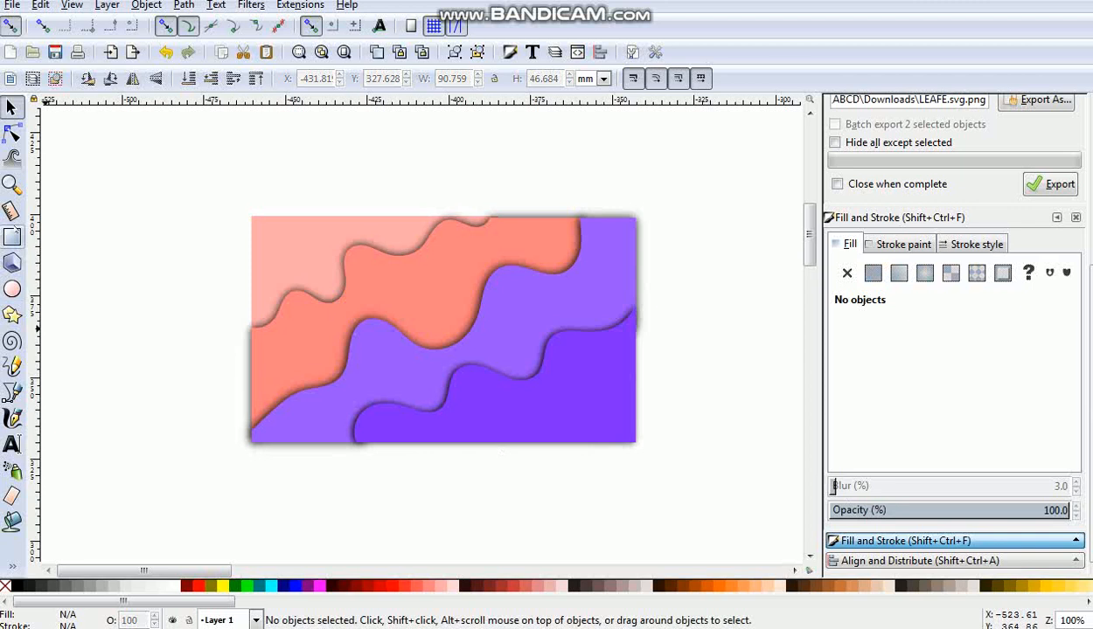
- Select all the card's bands and shadows and rotate them 90 degrees clockwise into portrait orientation
{"action": "mouse_move", "coordinate": [207, 191]}
{"action": "left_mouse_down"}
{"action": "mouse_move", "coordinate": [516, 383]}
{"action": "mouse_move", "coordinate": [757, 486]}
{"action": "left_mouse_up"}
{"action": "left_click", "coordinate": [610, 348]}
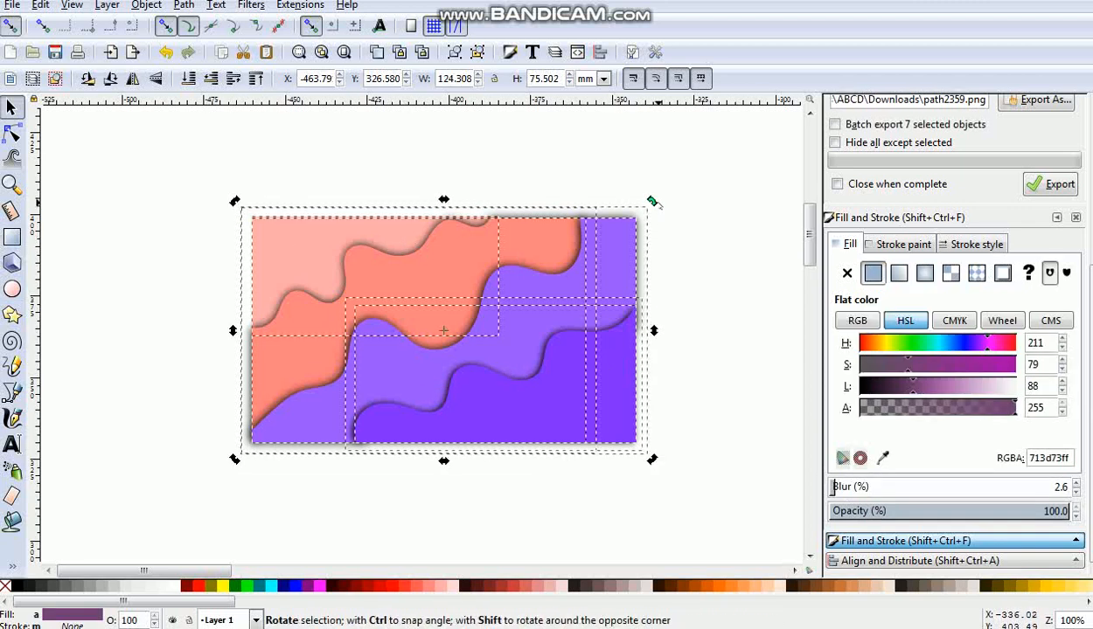
{"action": "left_click_drag", "start_coordinate": [652, 201], "coordinate": [564, 510]}
{"action": "left_click", "coordinate": [638, 393]}
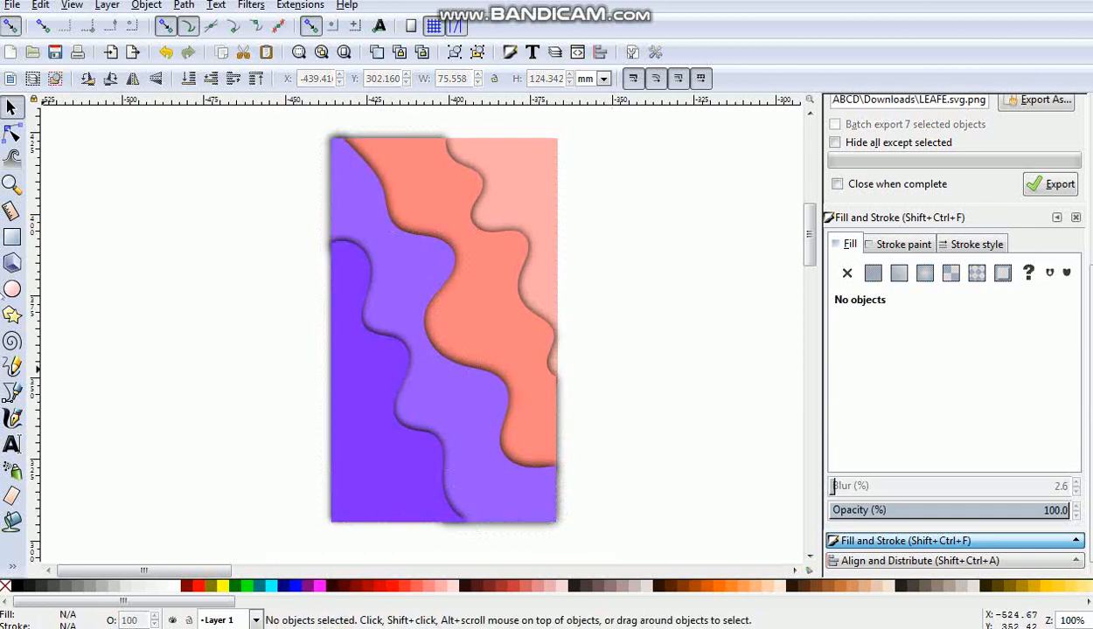
- Draw a circle about 41 mm across beside the card and fill it with the color sampled from the light red band
{"action": "left_click", "coordinate": [12, 288]}
{"action": "left_click_drag", "start_coordinate": [191, 298], "coordinate": [262, 363]}
{"action": "left_click", "coordinate": [12, 107]}
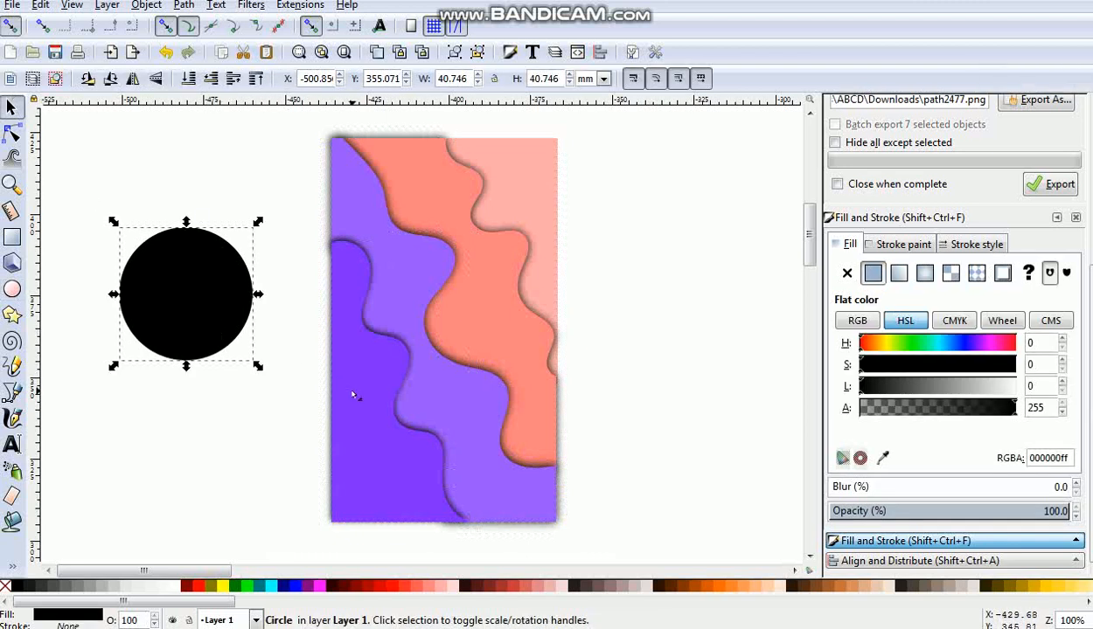
{"action": "key", "text": "d"}
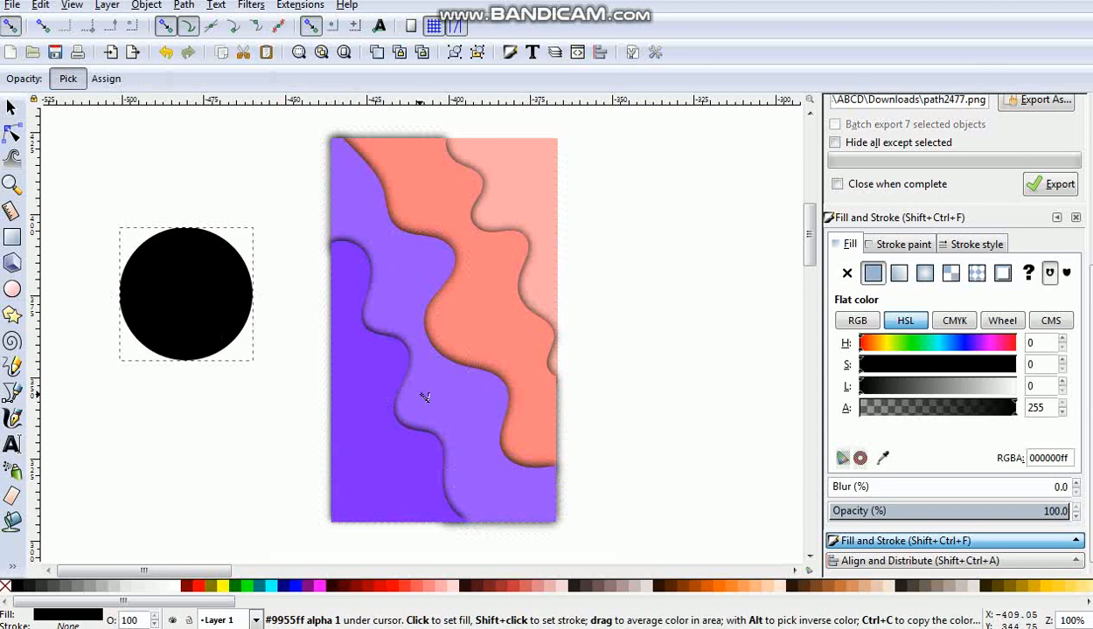
{"action": "left_click", "coordinate": [471, 308]}
{"action": "key", "text": "s"}
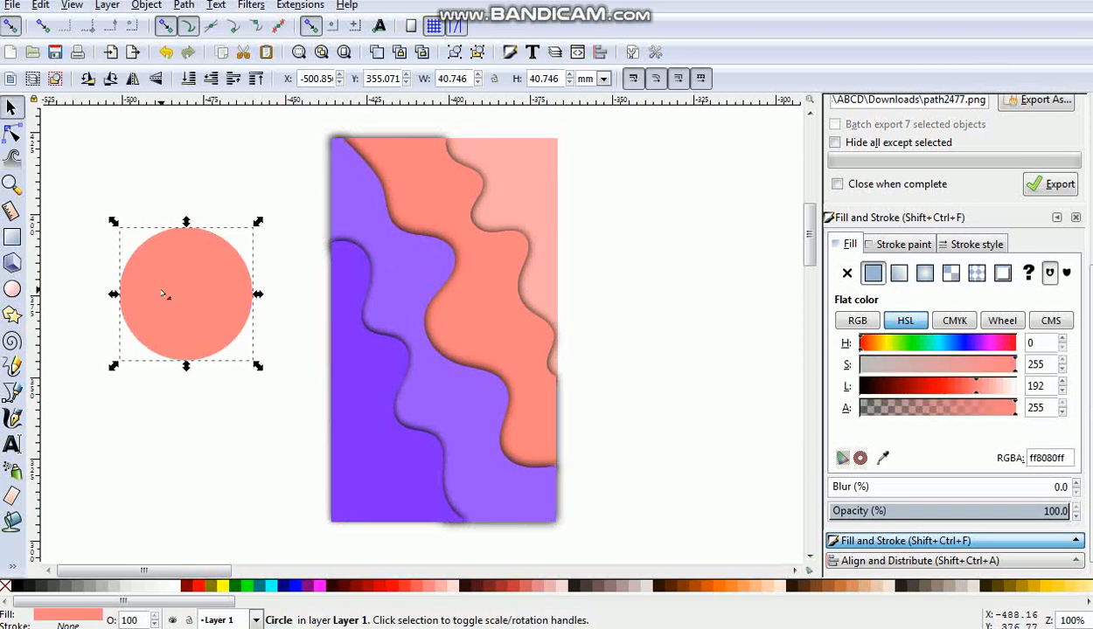
- Move the light red circle onto the card's lower wave edge and lower it behind the dark purple band
{"action": "left_click_drag", "start_coordinate": [167, 295], "coordinate": [390, 430]}
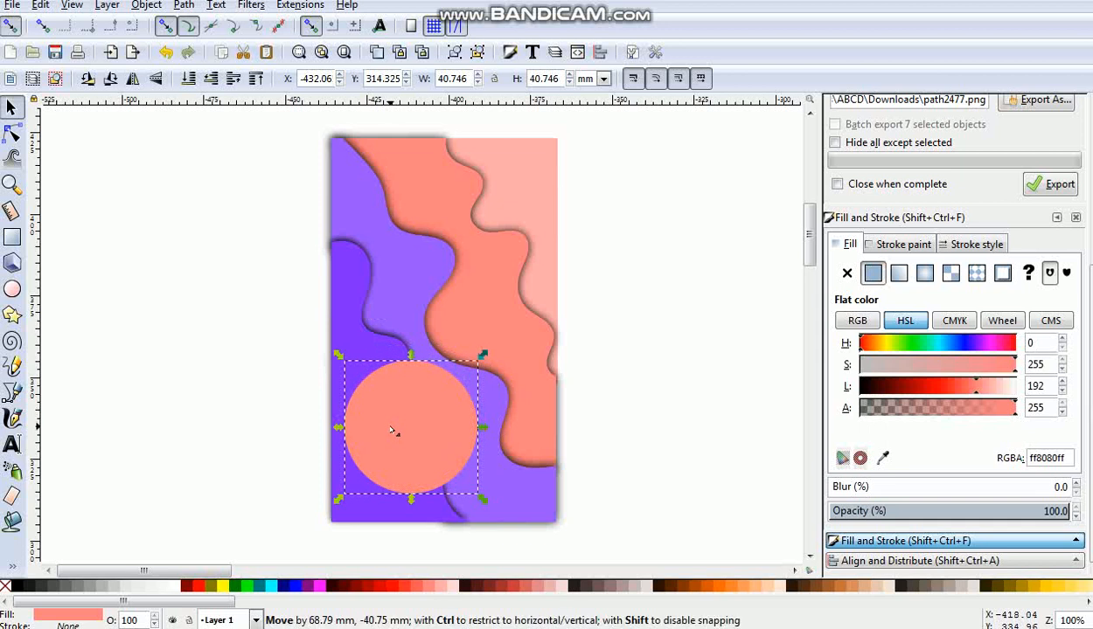
{"action": "left_click", "coordinate": [211, 78]}
{"action": "left_click", "coordinate": [210, 78]}
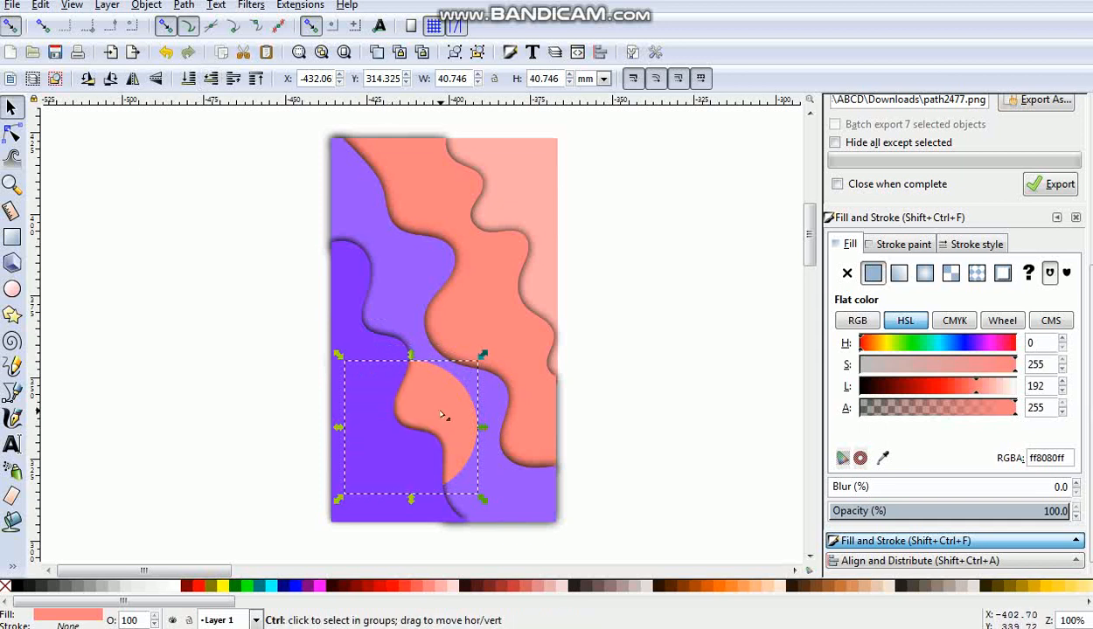
- Make a blurred shadow for the circle from a black duplicate, lowered behind the light red circle and offset slightly to the right
{"action": "key", "text": "ctrl+d"}
{"action": "left_click", "coordinate": [22, 586]}
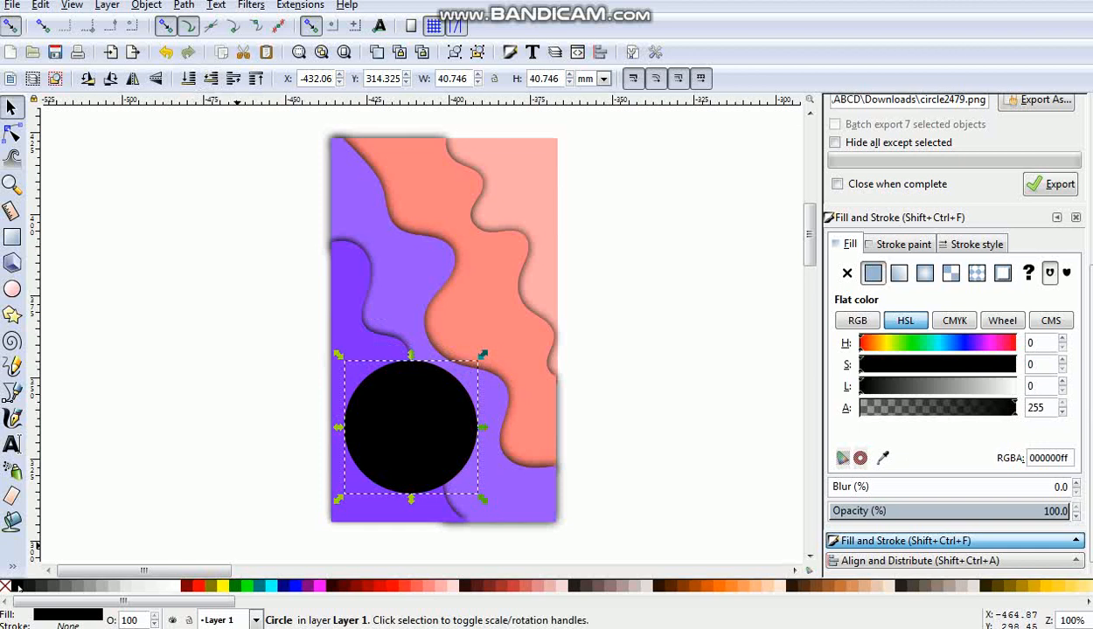
{"action": "left_click", "coordinate": [211, 78]}
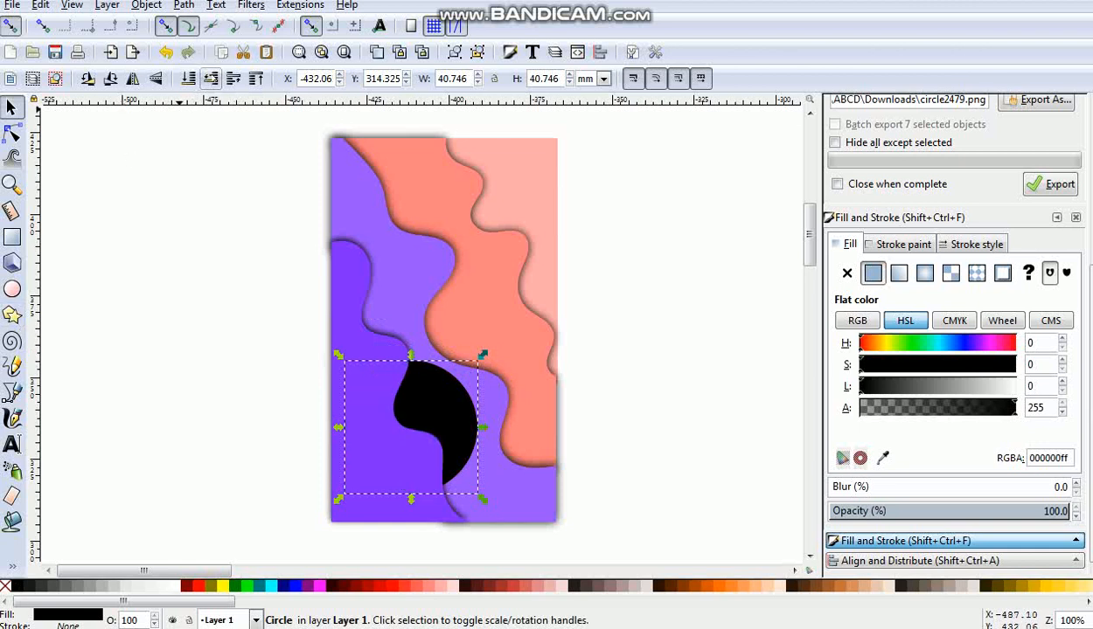
{"action": "left_click", "coordinate": [211, 77]}
{"action": "left_click", "coordinate": [210, 78]}
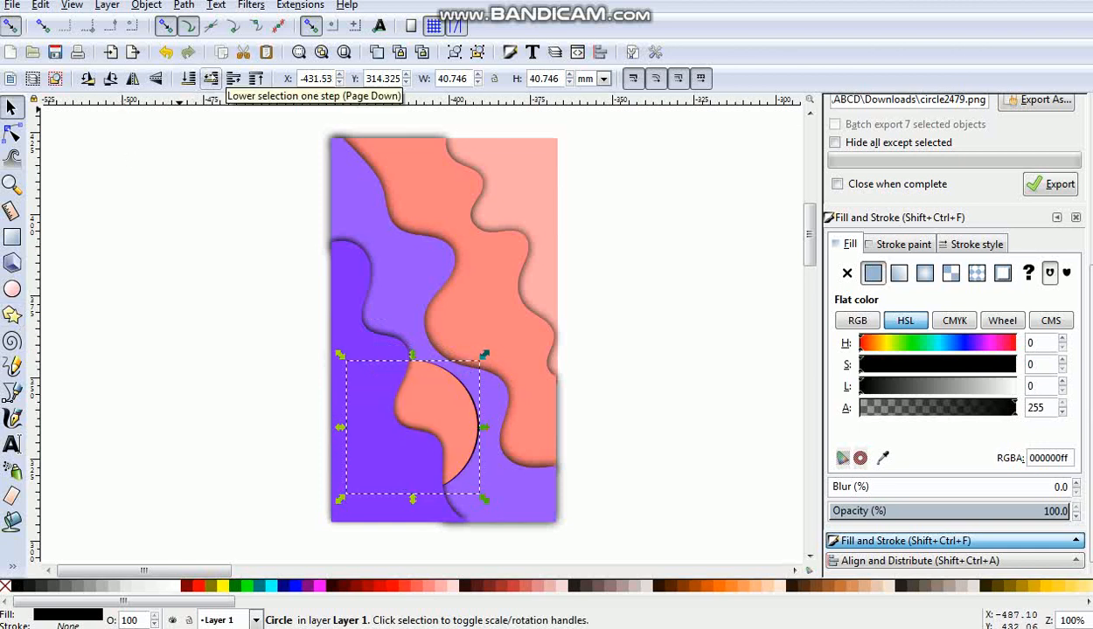
{"action": "left_click", "coordinate": [836, 487]}
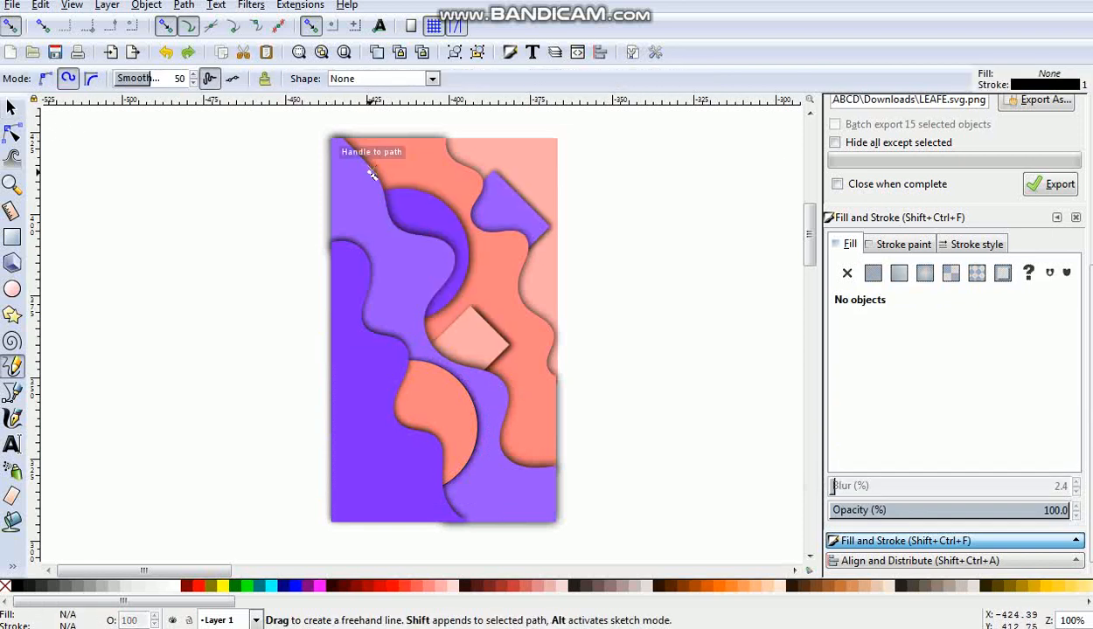
- Select the whole card artwork, scale it down to about 54 by 90 mm, and group all its objects
{"action": "key", "text": "s"}
{"action": "mouse_move", "coordinate": [289, 121]}
{"action": "left_mouse_down"}
{"action": "mouse_move", "coordinate": [448, 280]}
{"action": "mouse_move", "coordinate": [607, 554]}
{"action": "mouse_move", "coordinate": [572, 539]}
{"action": "mouse_move", "coordinate": [538, 482]}
{"action": "left_mouse_up"}
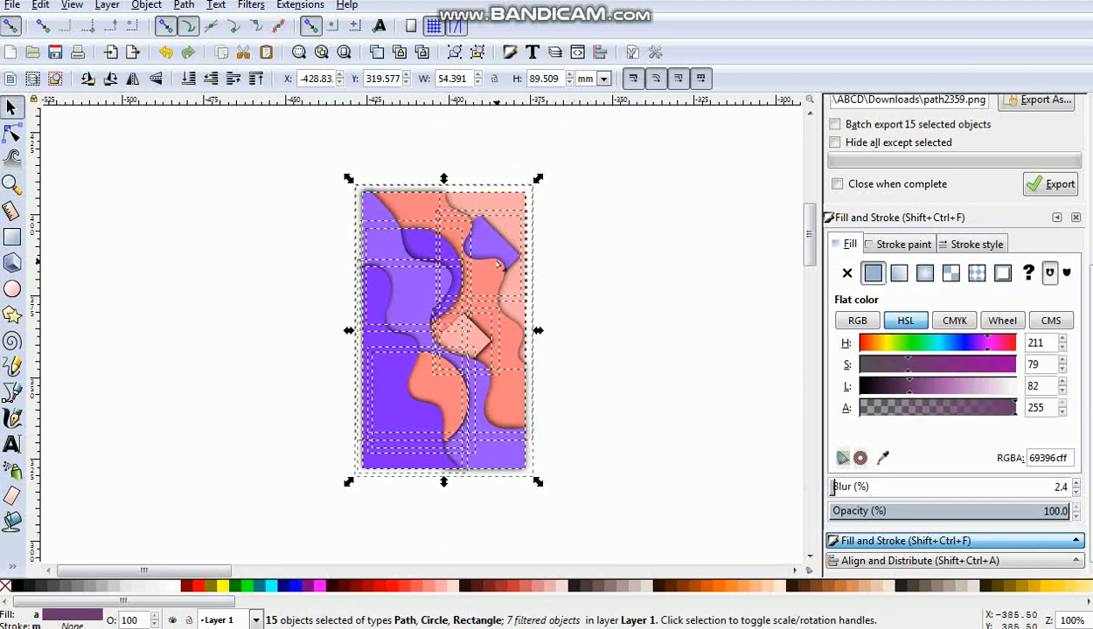
{"action": "key", "text": "ctrl+g"}
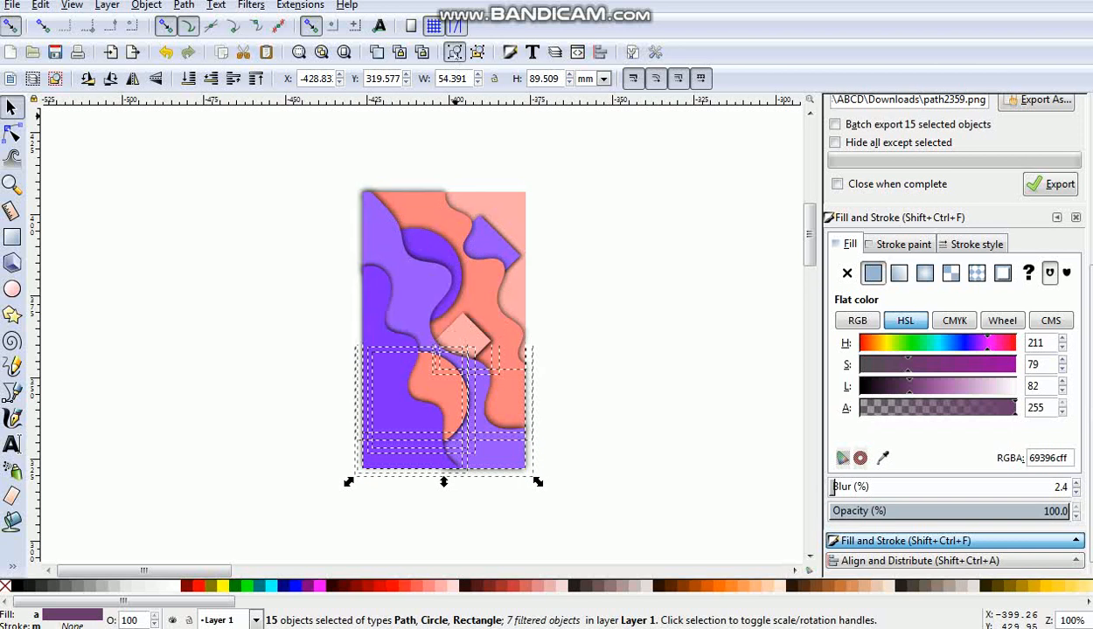
{"action": "left_click_drag", "start_coordinate": [434, 338], "coordinate": [437, 338]}
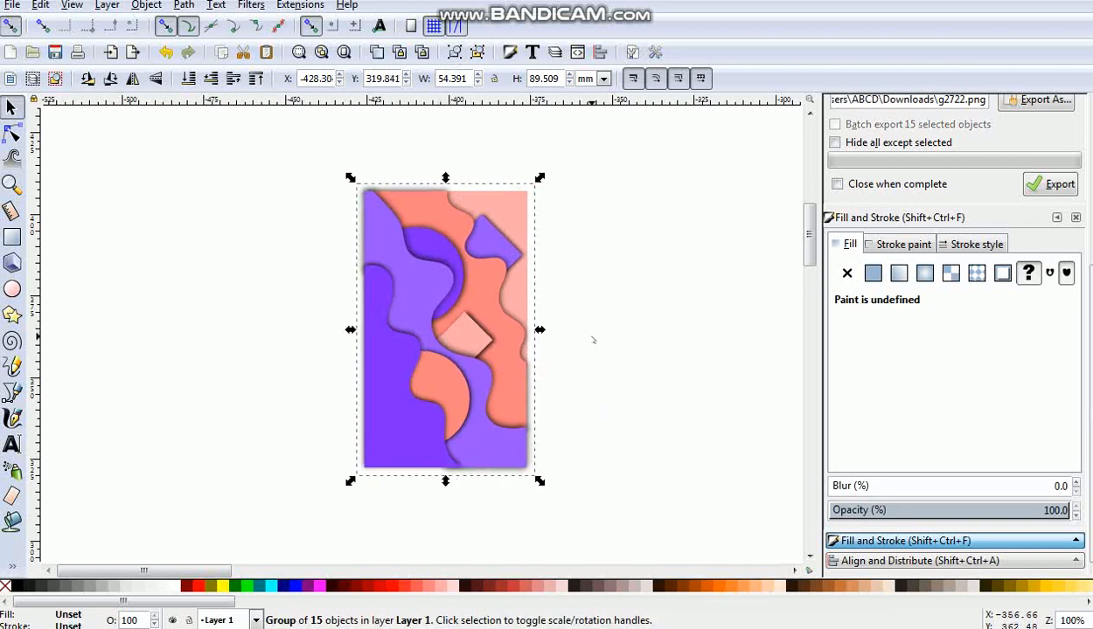